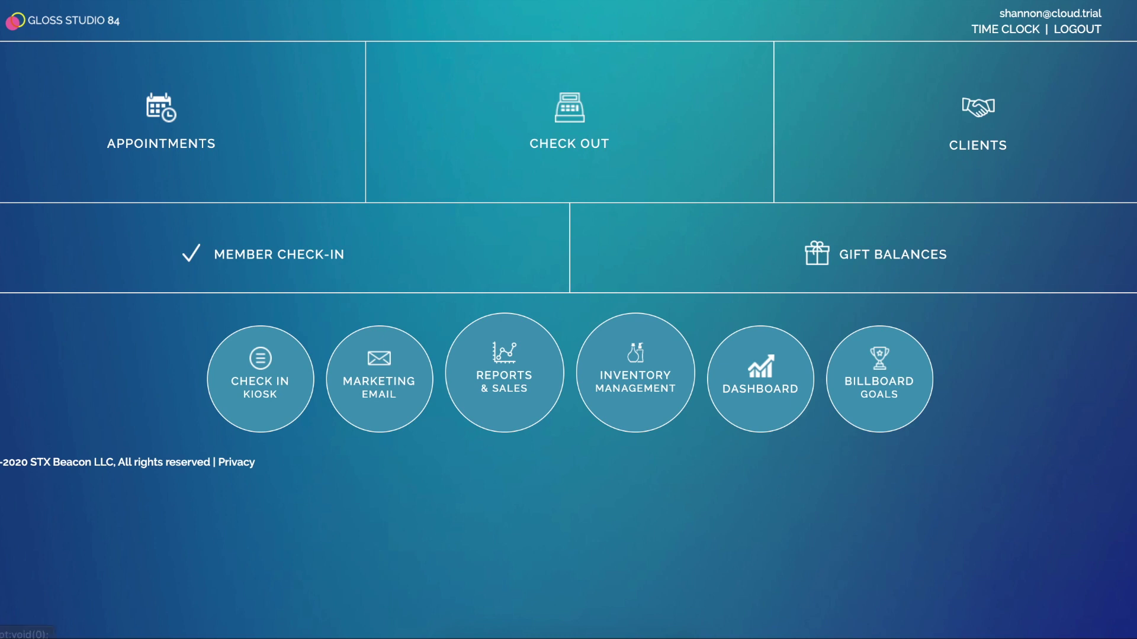
Open the Blow Dry Membership under Setup Memberships and confirm price 49 with the 4 Blow Outs package
left_click(14, 20)
left_click(38, 178)
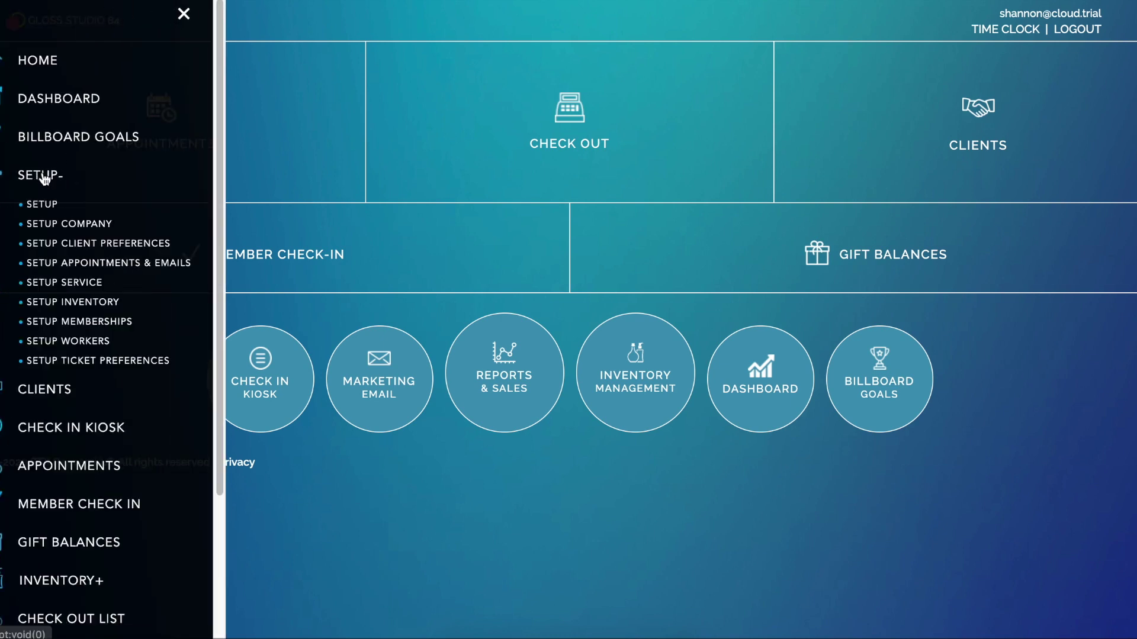
left_click(107, 329)
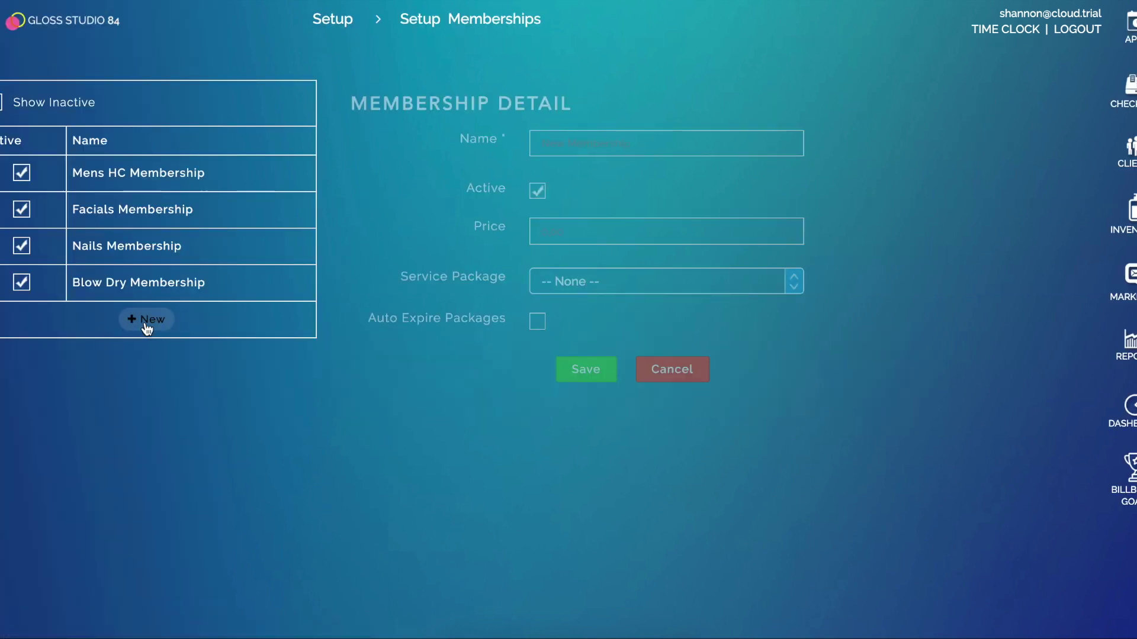
left_click(143, 283)
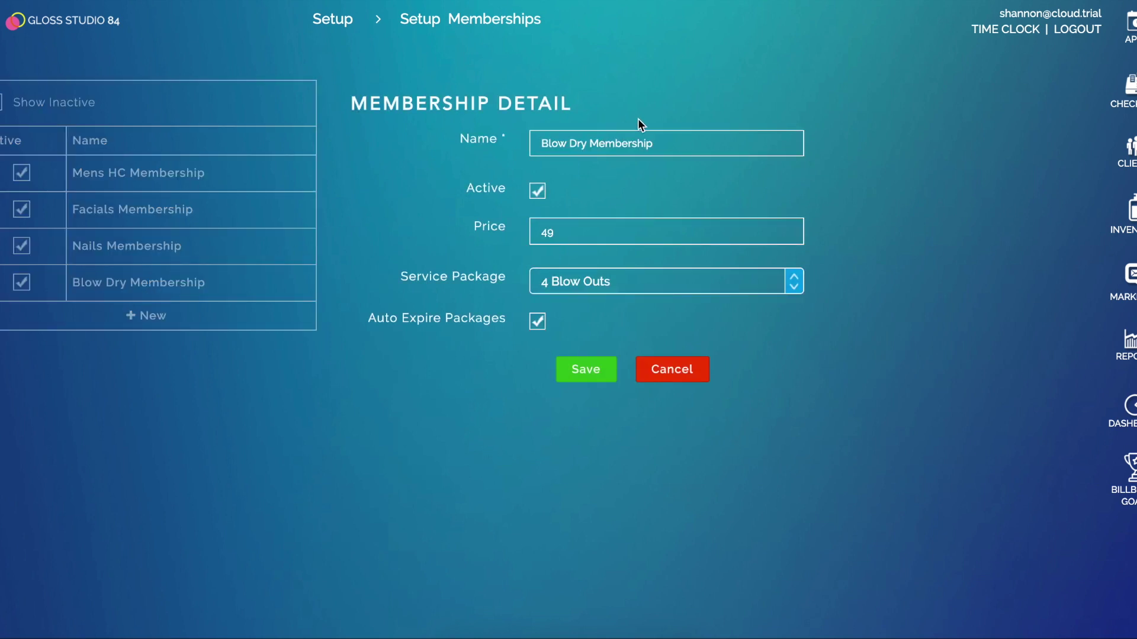
left_click(662, 145)
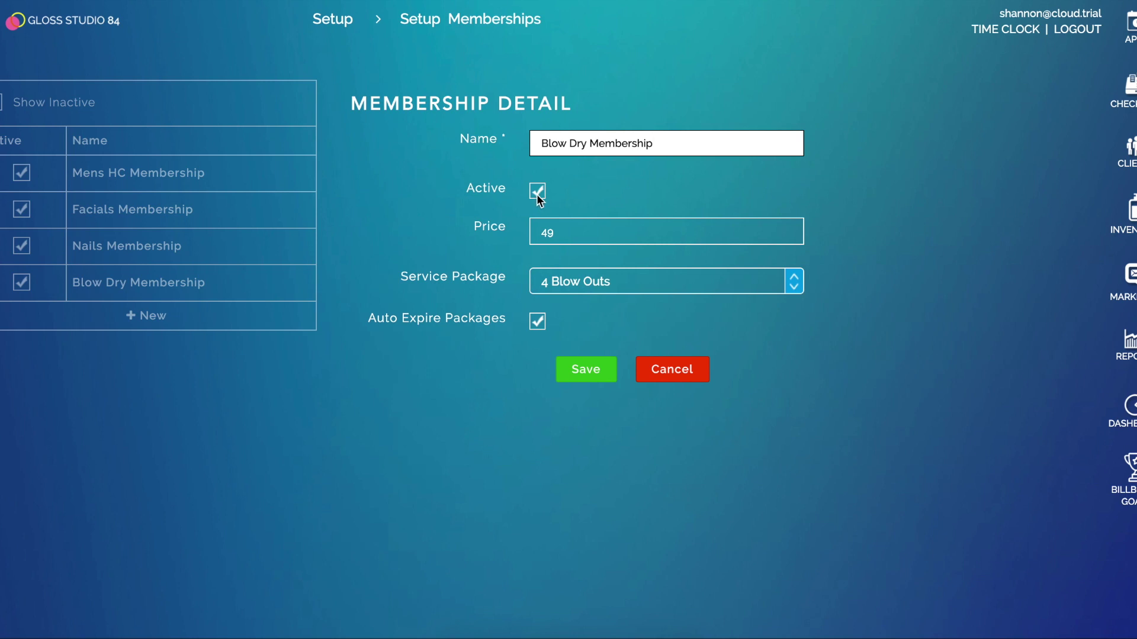
left_click(575, 229)
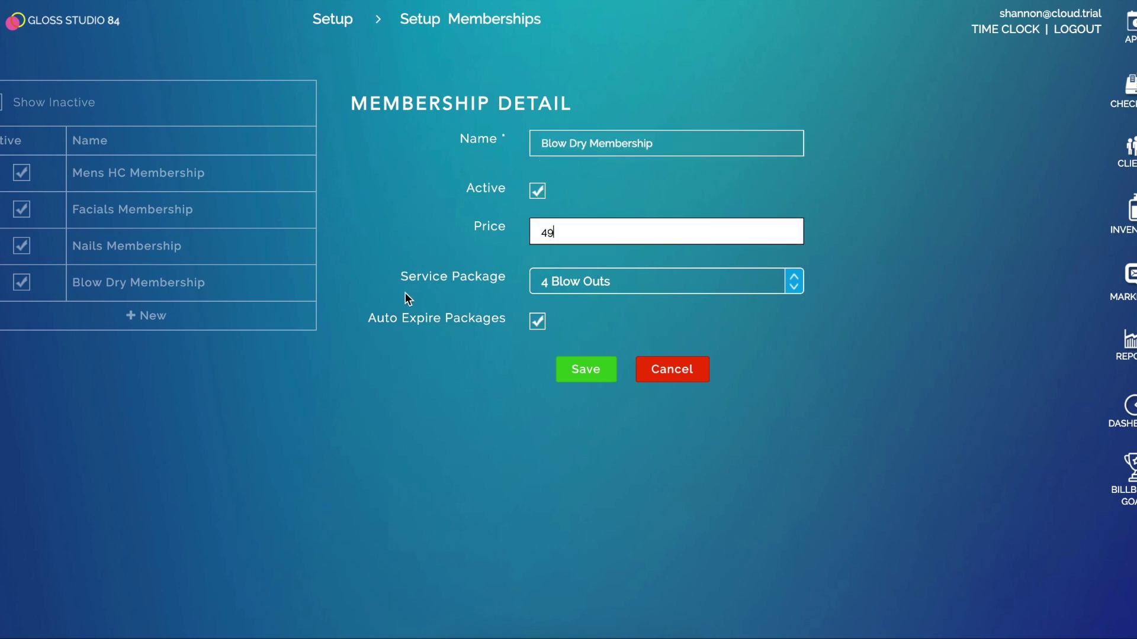
left_click(596, 287)
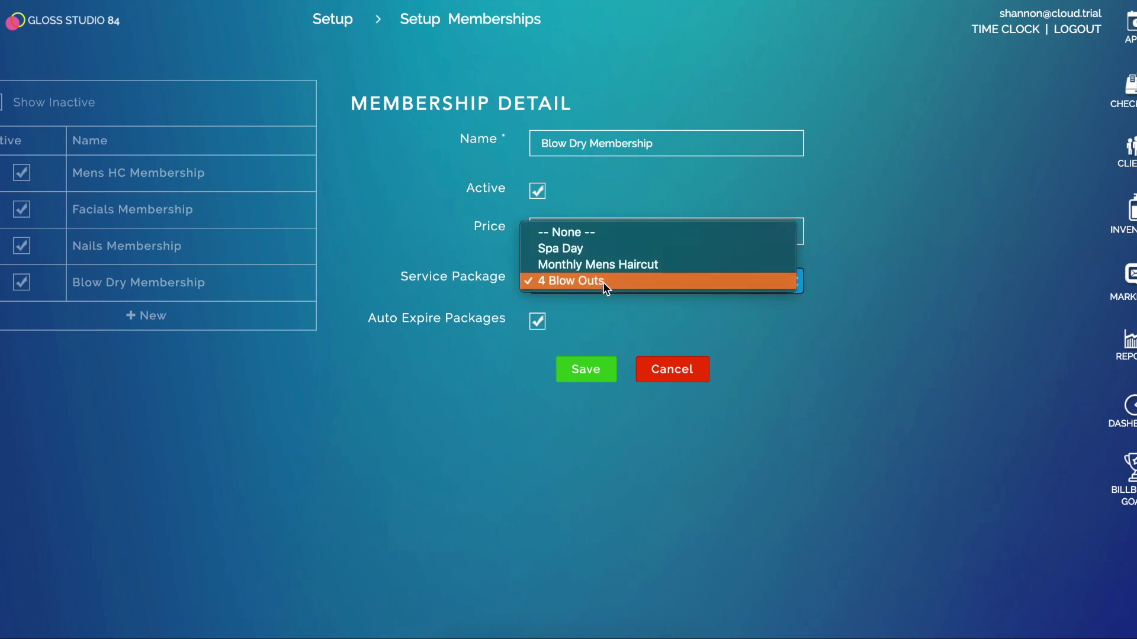
left_click(603, 282)
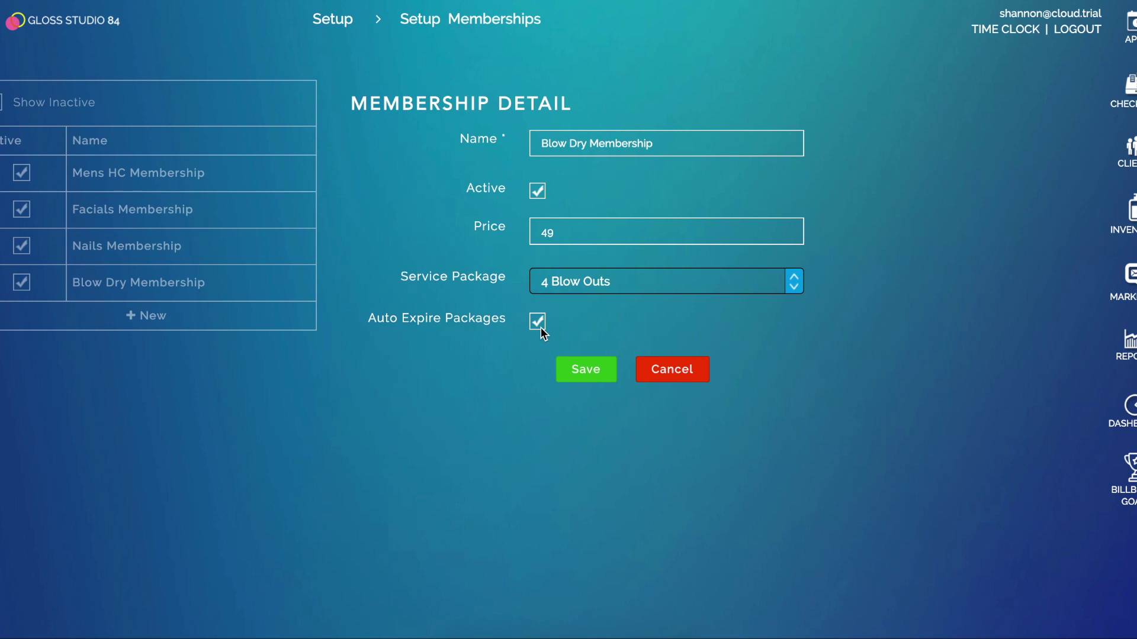
Save the Blow Dry Membership with price 49, 4 Blow Outs and auto-expire on
left_click(601, 380)
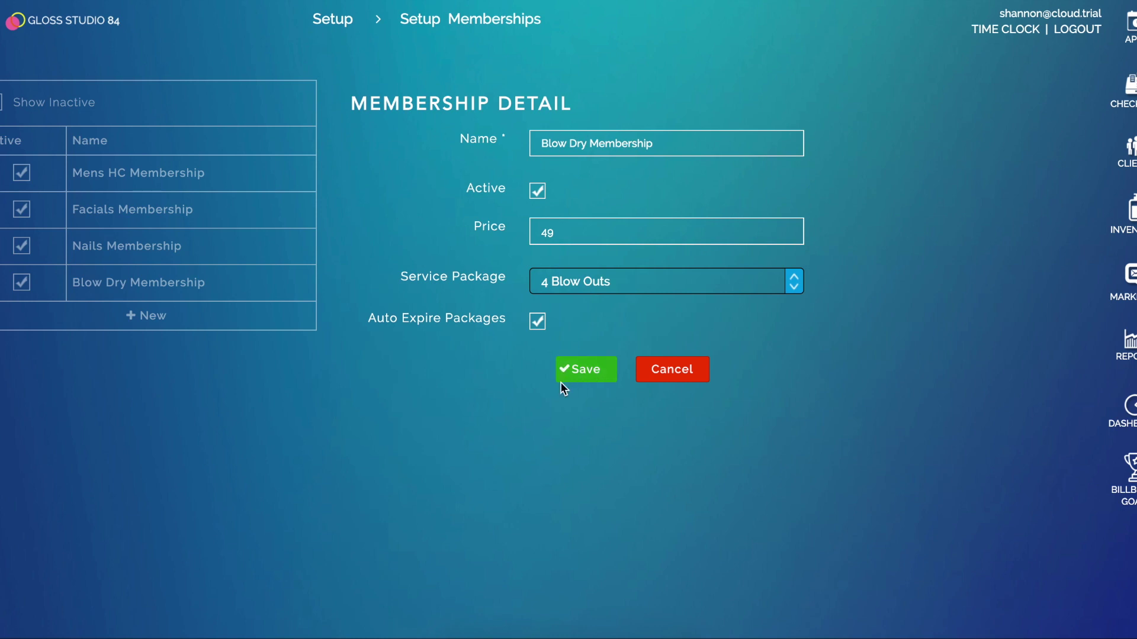
left_click(15, 21)
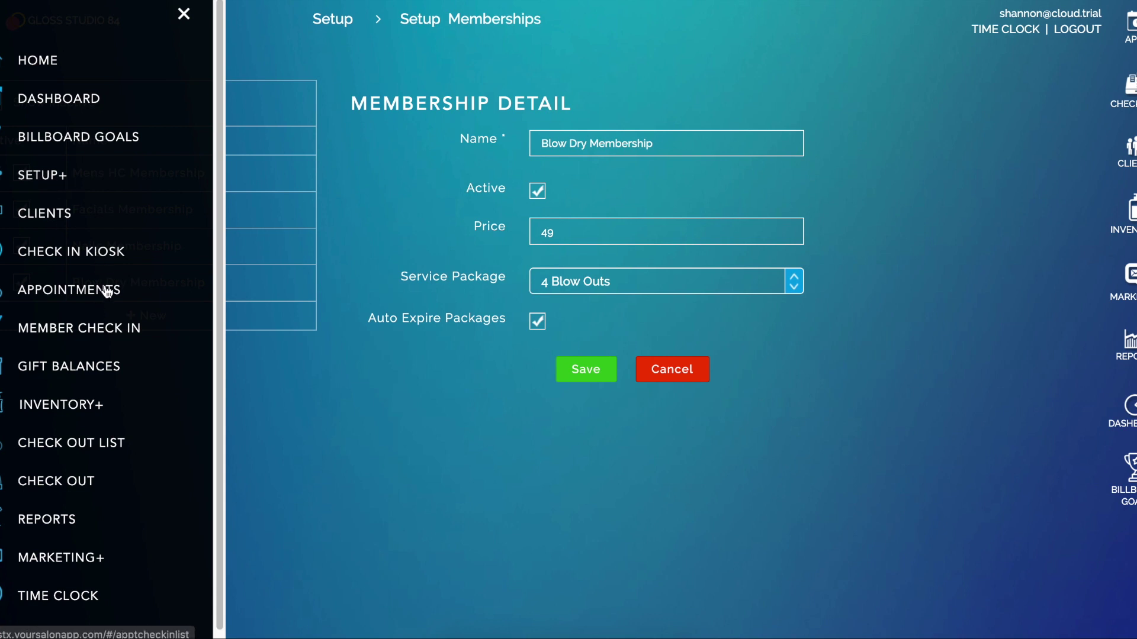
Start adding a new member from Member Check In
left_click(95, 329)
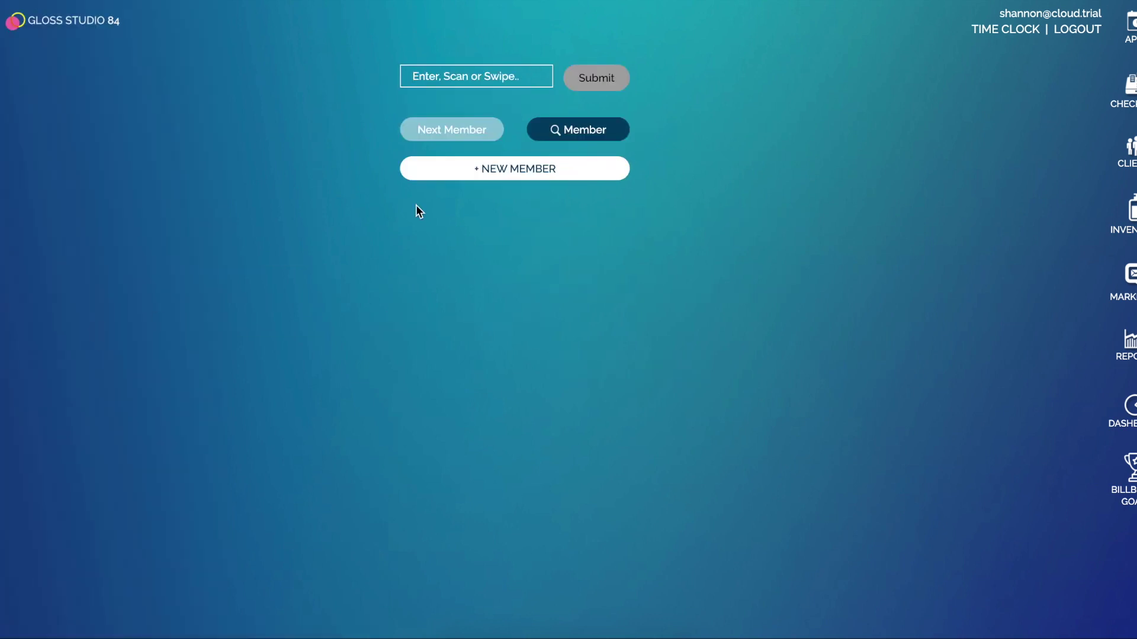
left_click(536, 168)
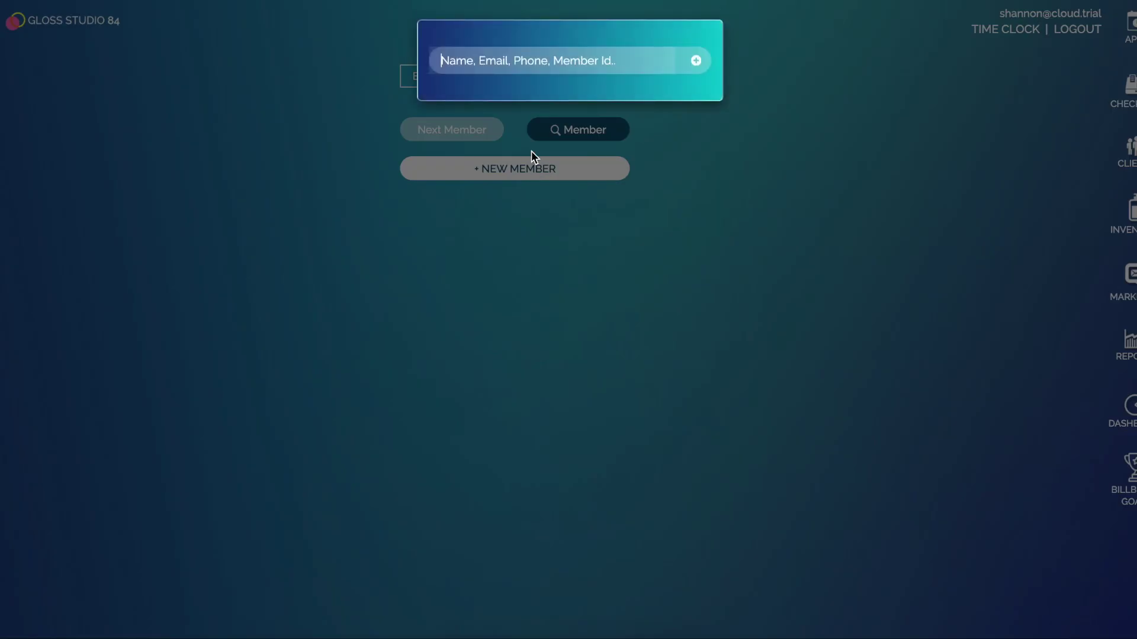
left_click(695, 59)
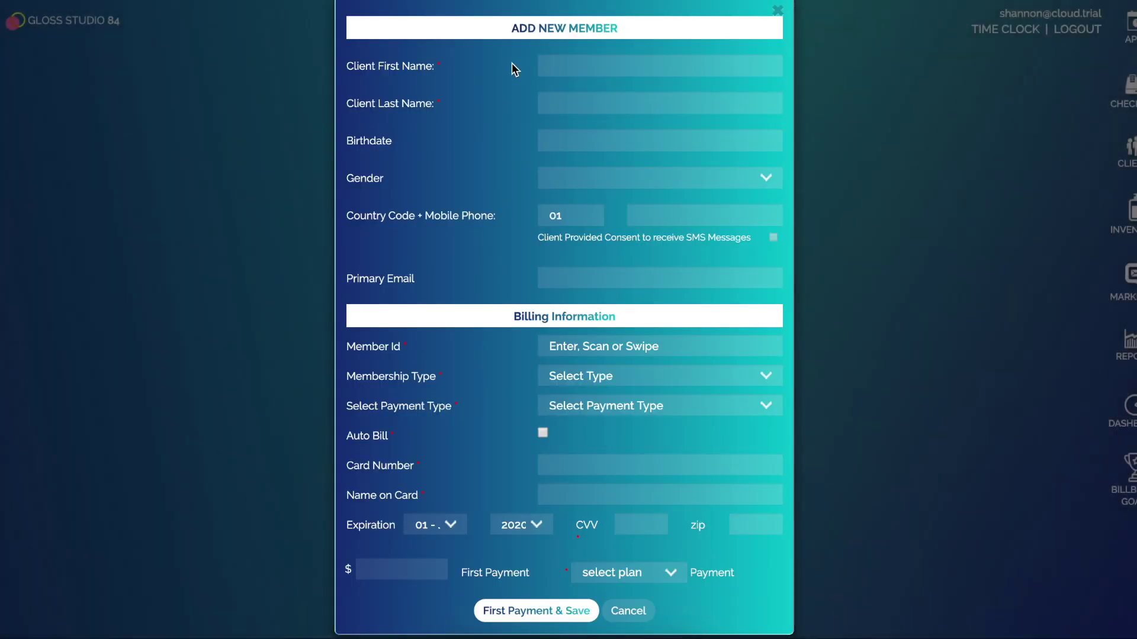
Enter the client's first and last name and paste her member ID
left_click(574, 65)
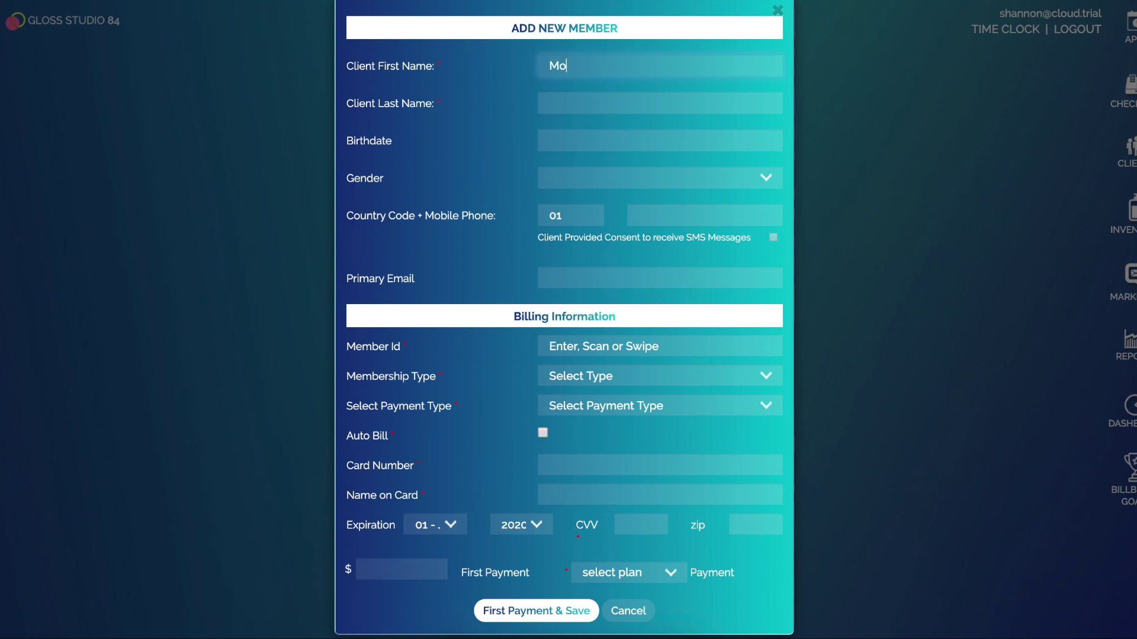
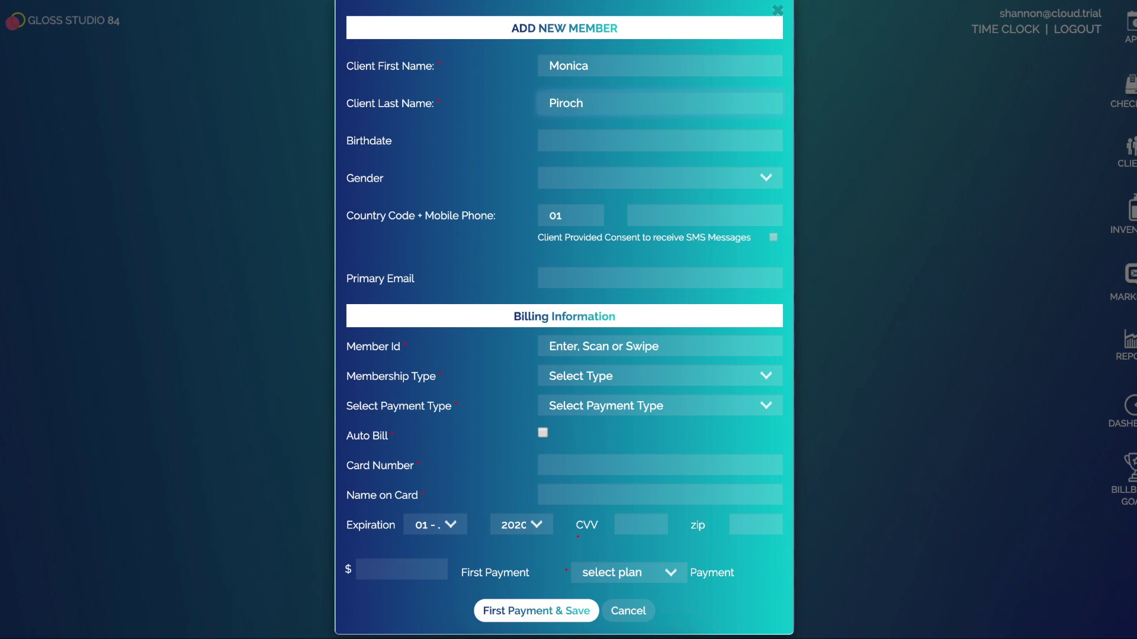
left_click(583, 179)
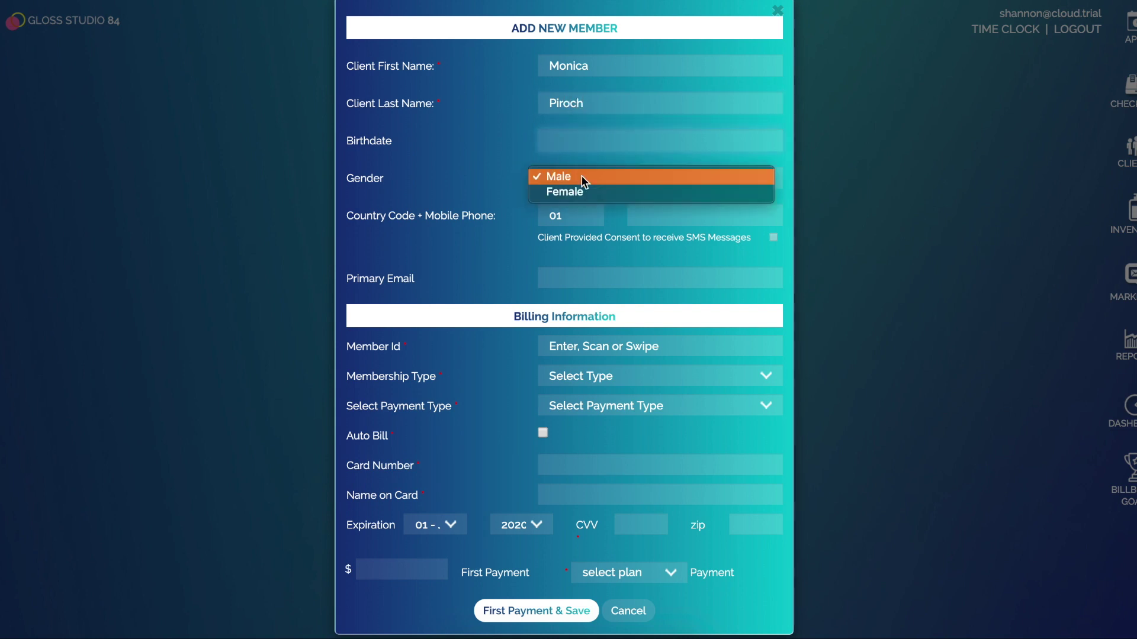
left_click(442, 172)
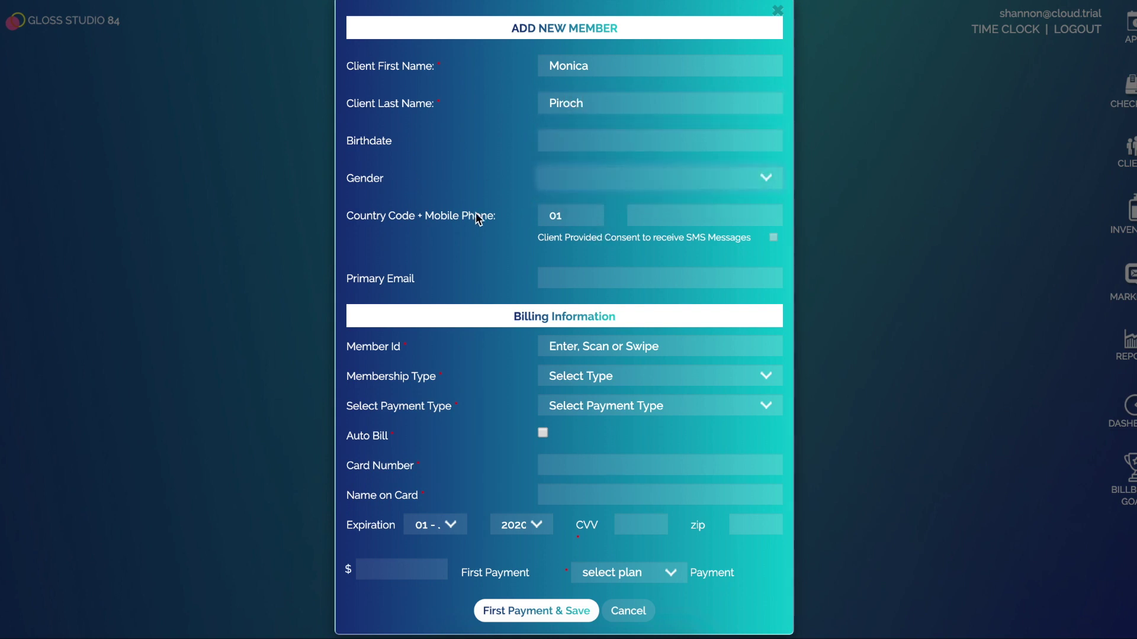
left_click(684, 219)
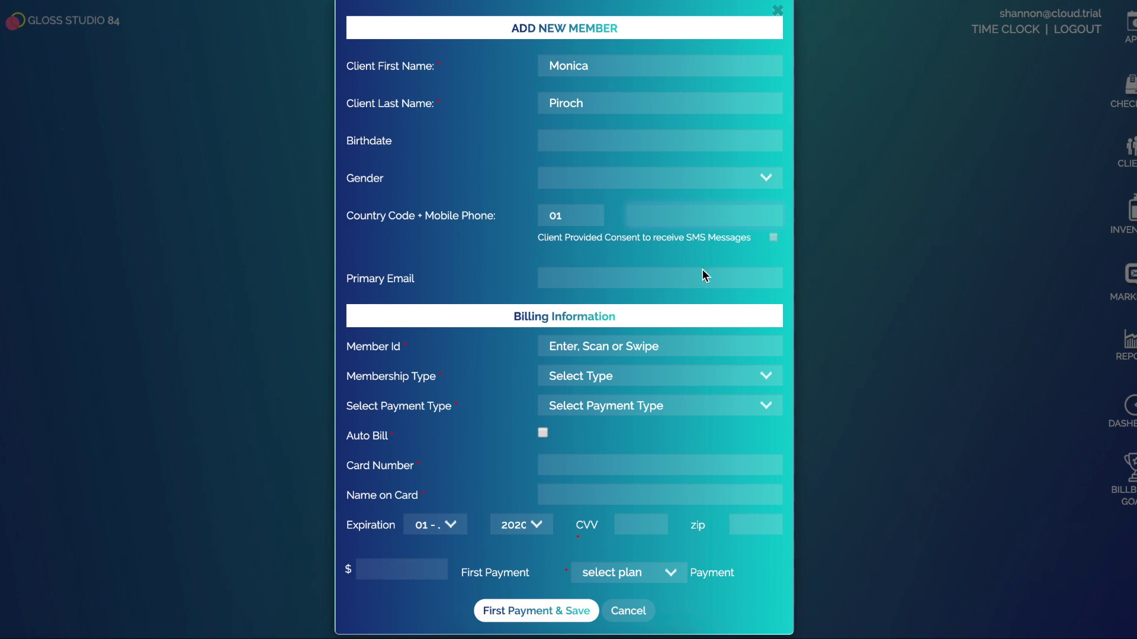
left_click(577, 278)
left_click(613, 346)
key("ctrl+v")
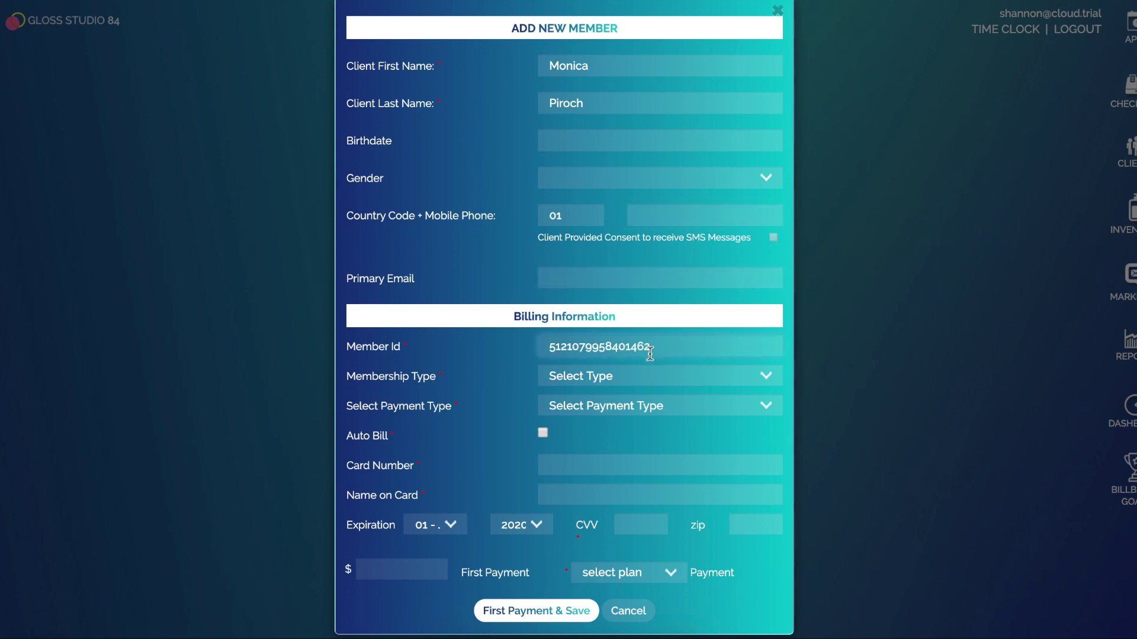
Set the membership type to Blow Dry Membership and the payment type to Clover Payment
left_click(624, 379)
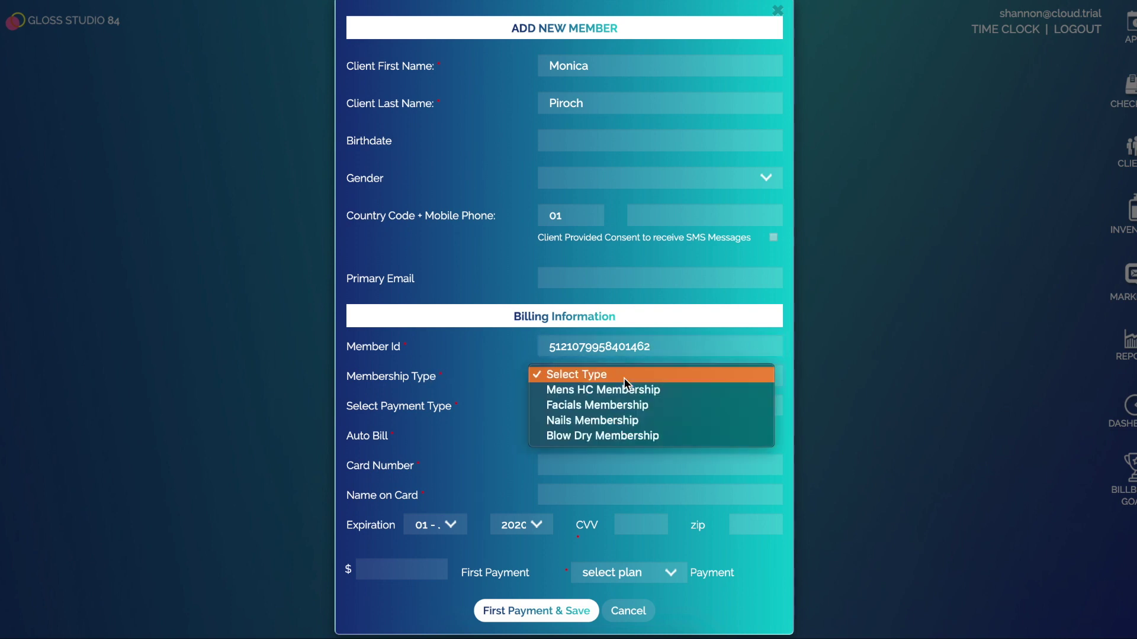
left_click(637, 436)
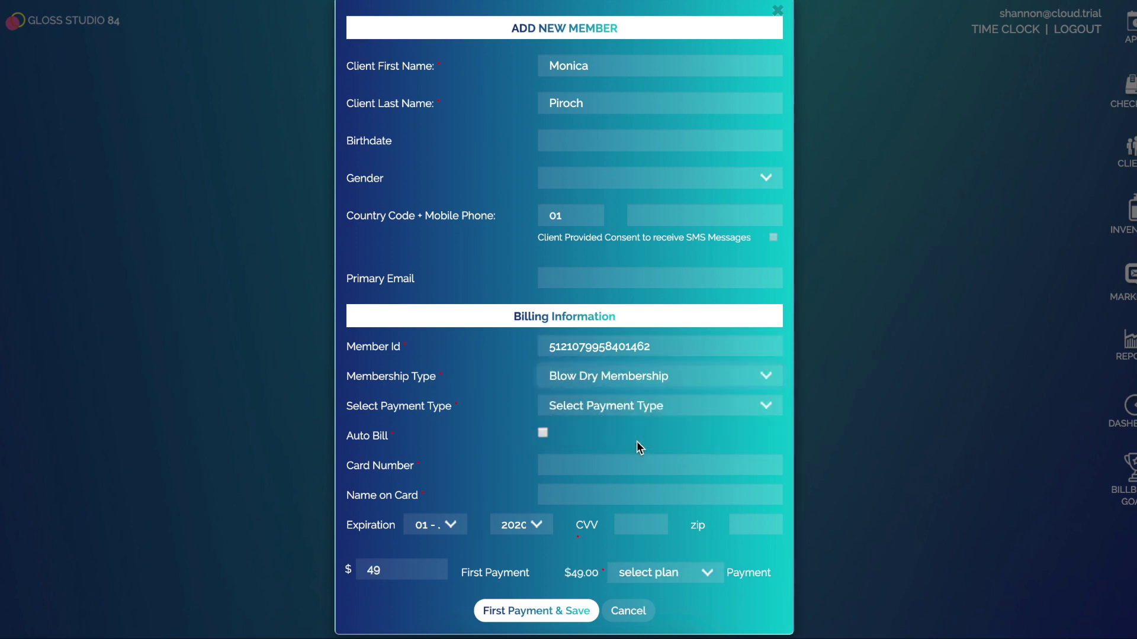
left_click(617, 406)
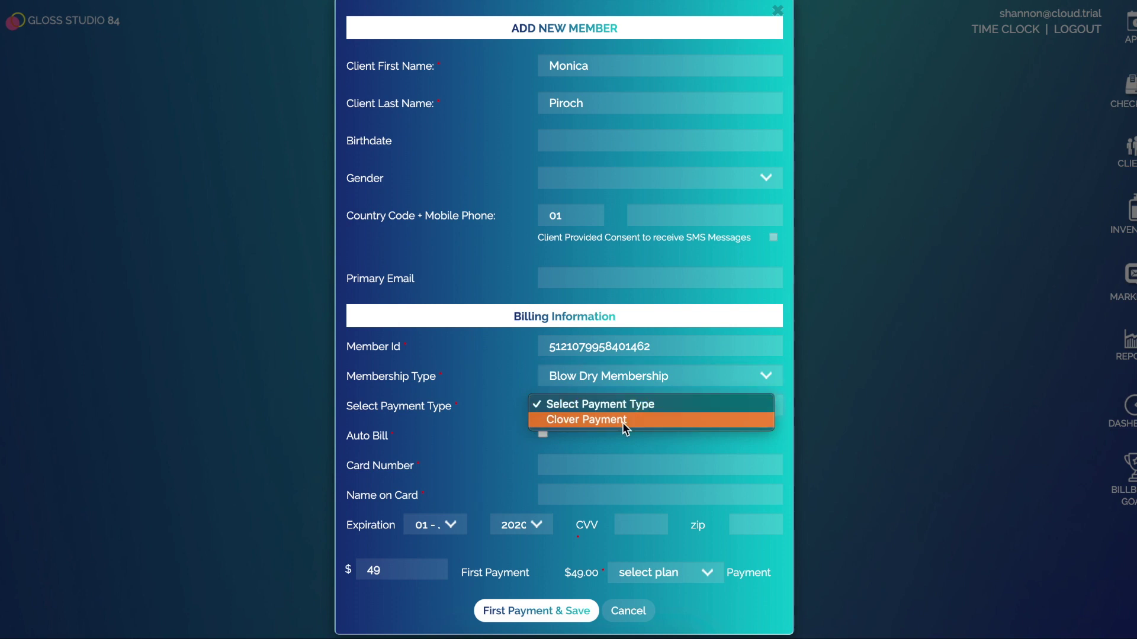
left_click(622, 421)
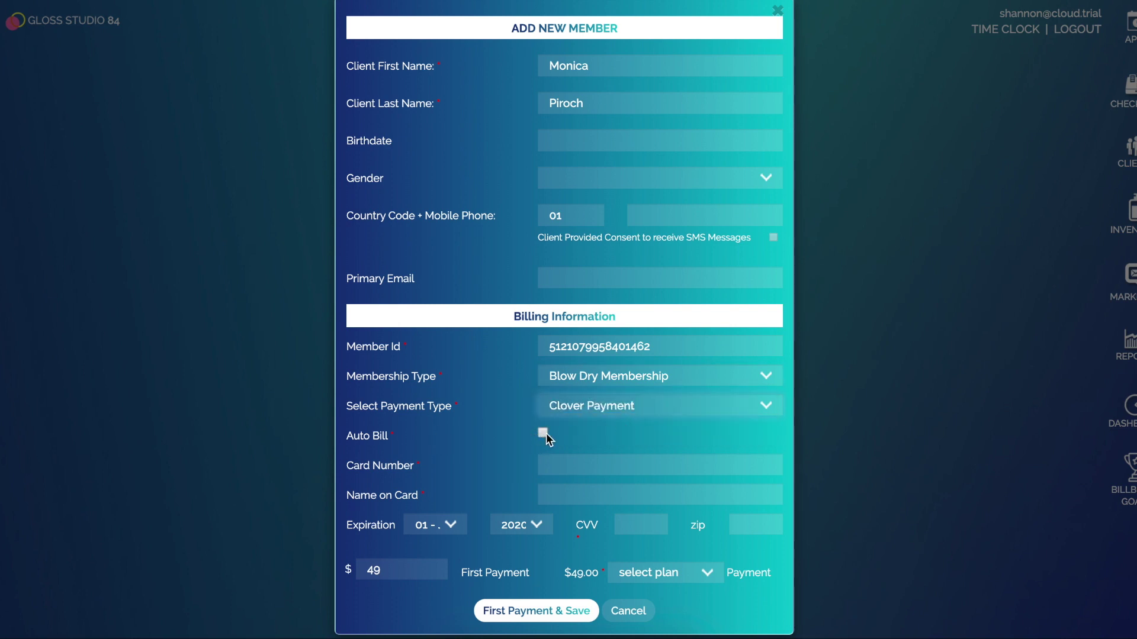
Fill in the card number and the cardholder's name on the card
left_click(570, 466)
key("ctrl+v")
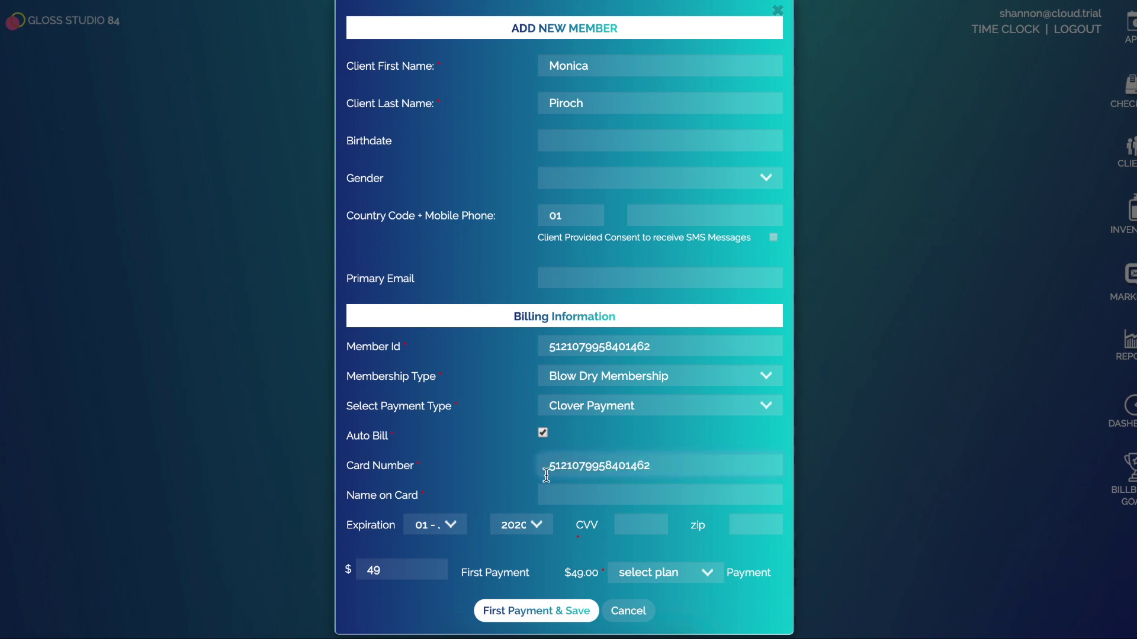
left_click(607, 495)
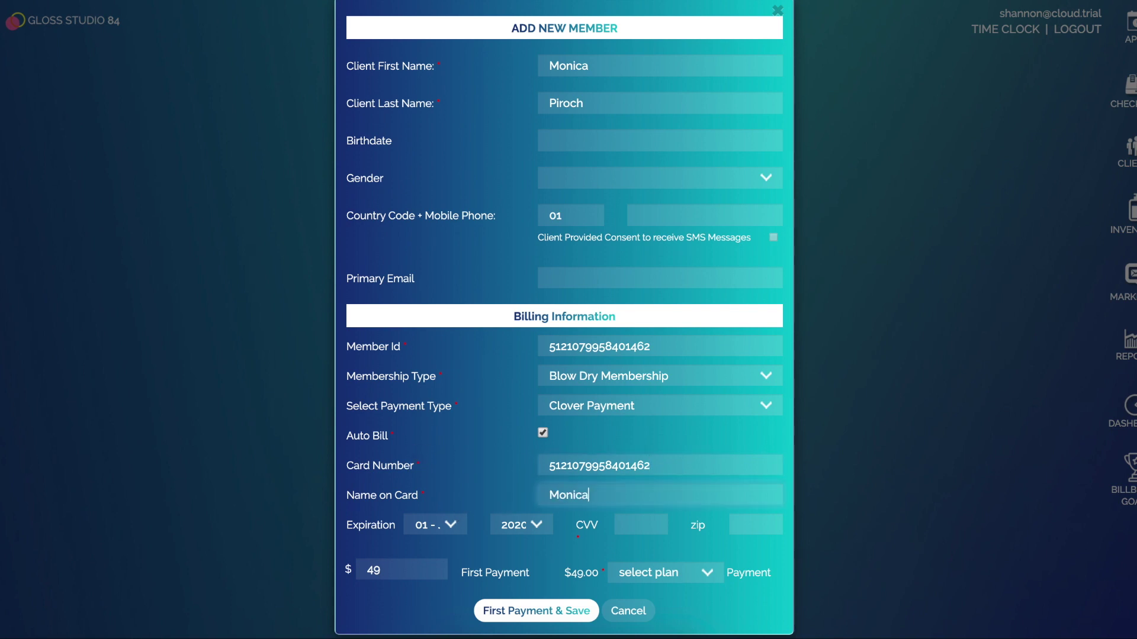
left_click(530, 525)
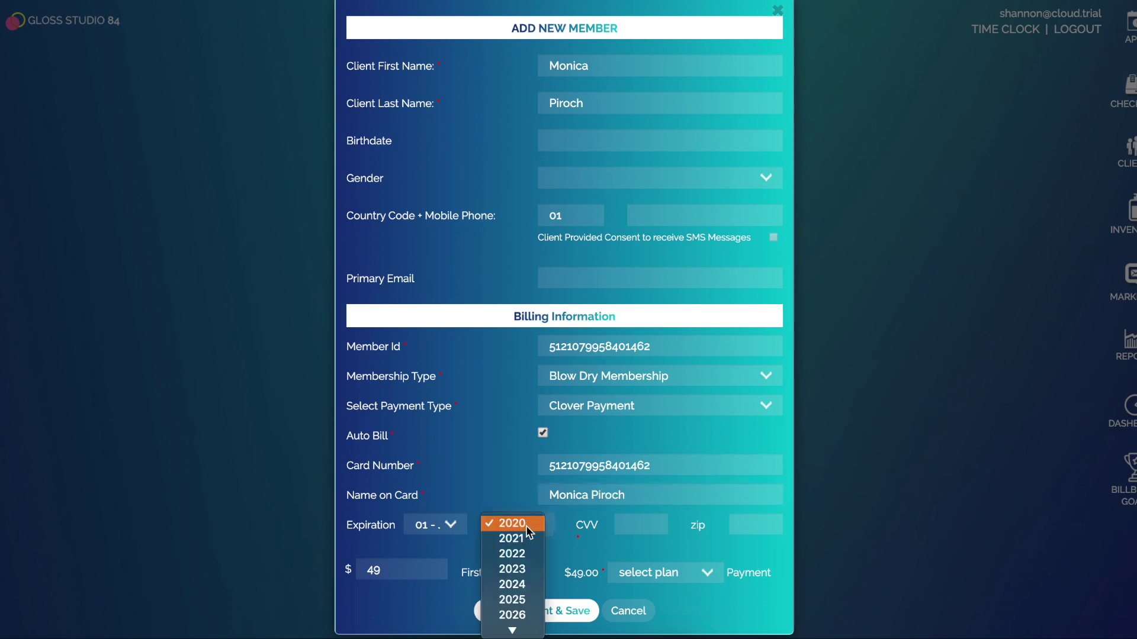
Set the card expiry year to 2025 and enter the security code and zip code
left_click(524, 599)
left_click(641, 523)
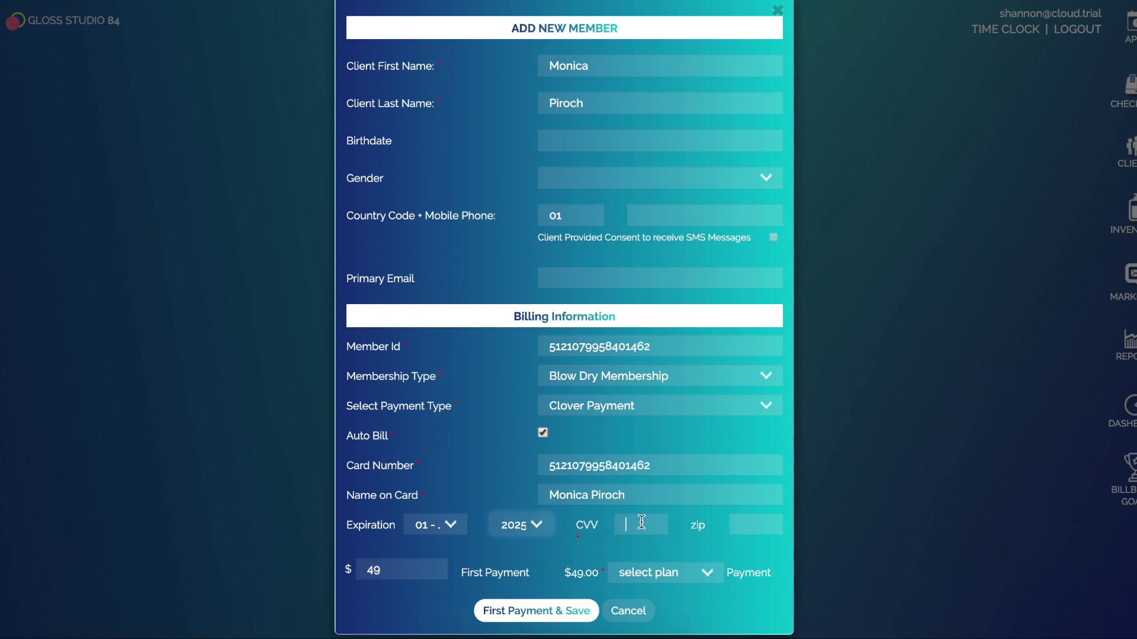
type("111")
key("Tab")
type("90210")
Change the first payment to $99 on a Monthly plan and submit it
left_click(389, 572)
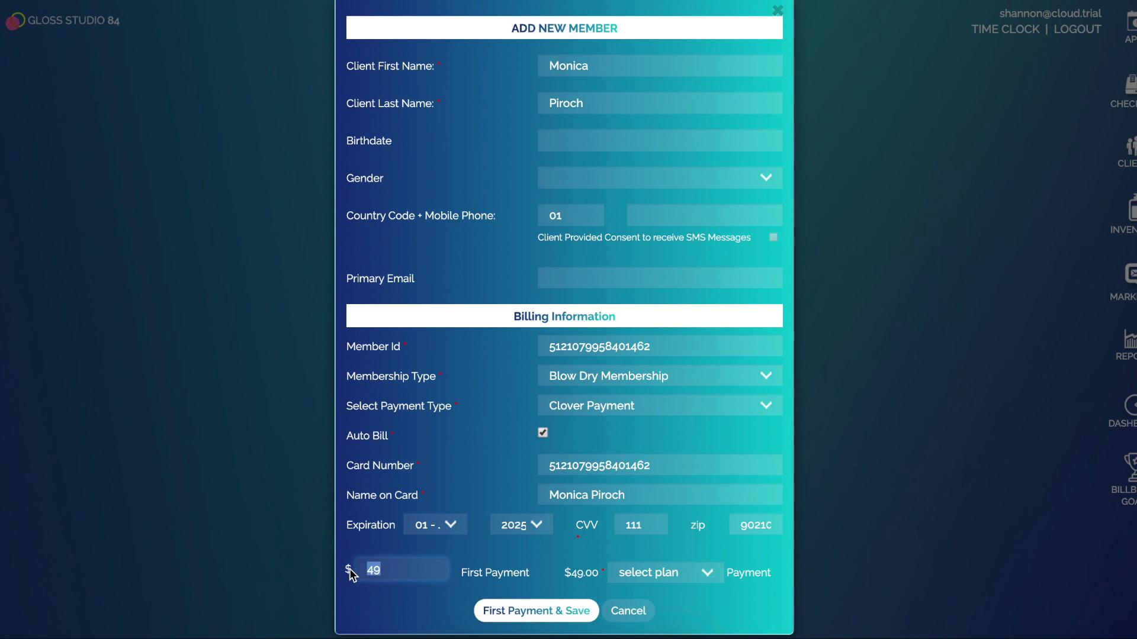
type("99")
left_click(665, 577)
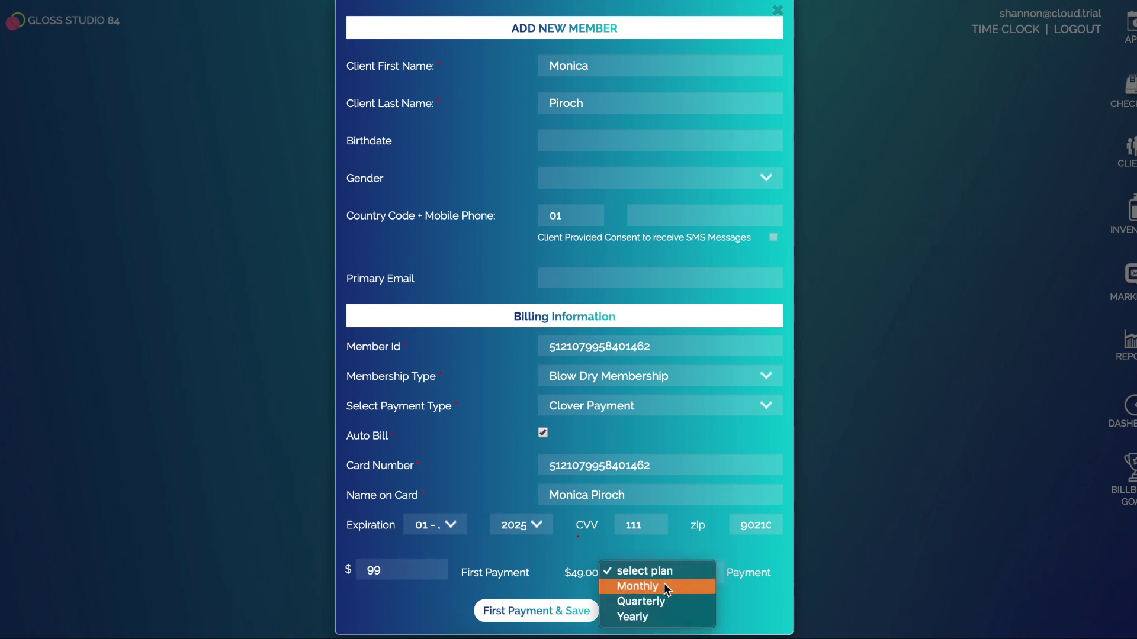
left_click(664, 585)
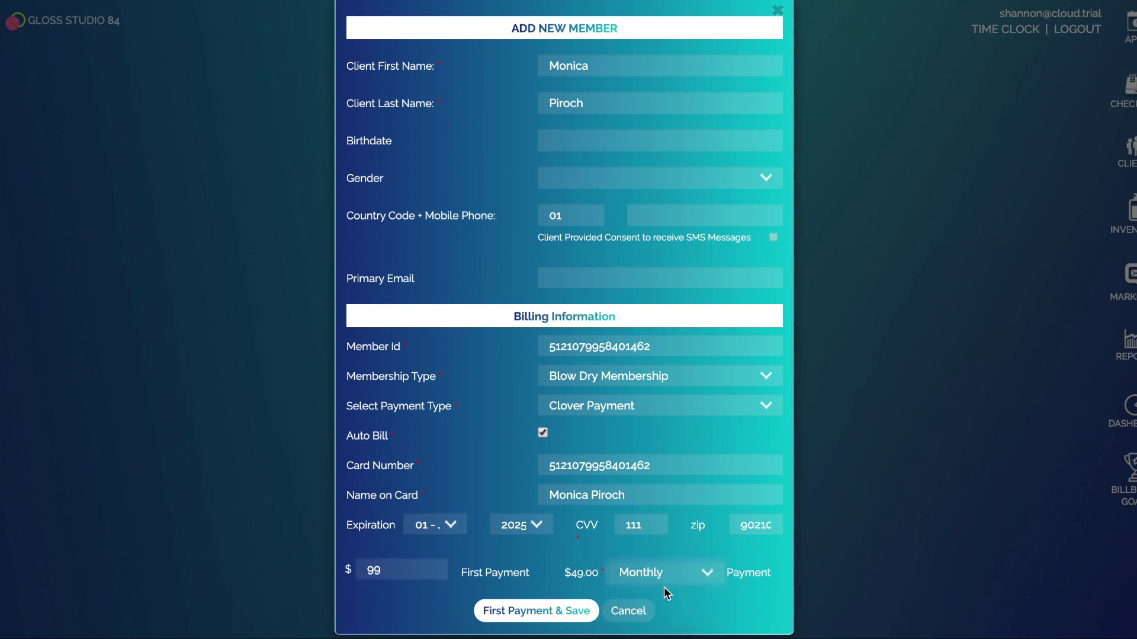
left_click(521, 619)
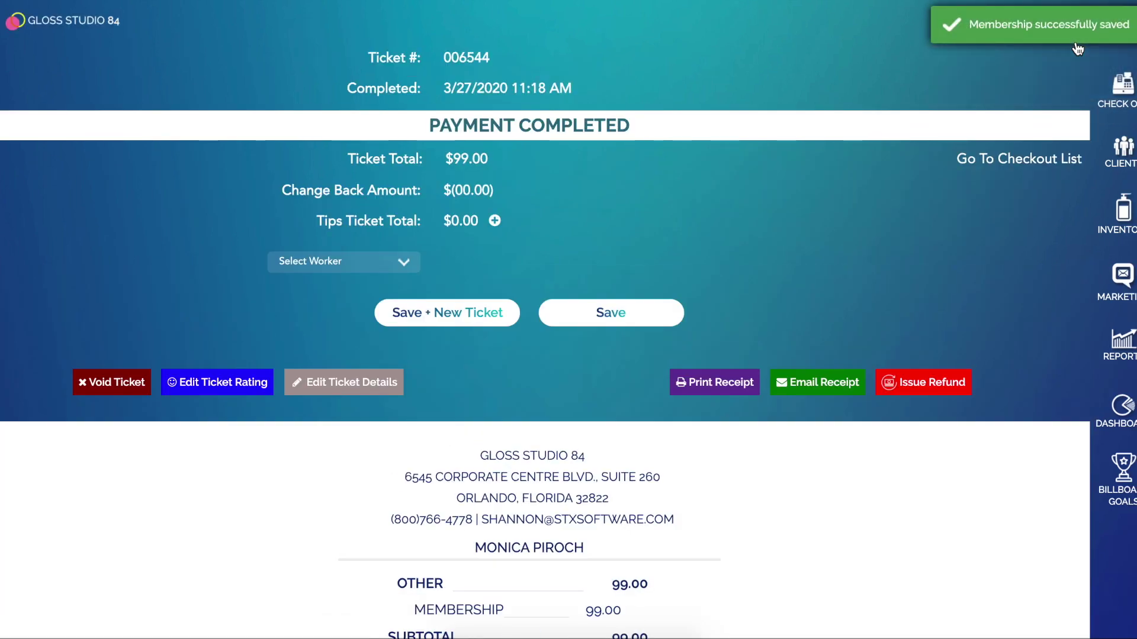
Scroll down the completed ticket to see the $99.00 receipt and its membership line
scroll(808, 278, "down", 1)
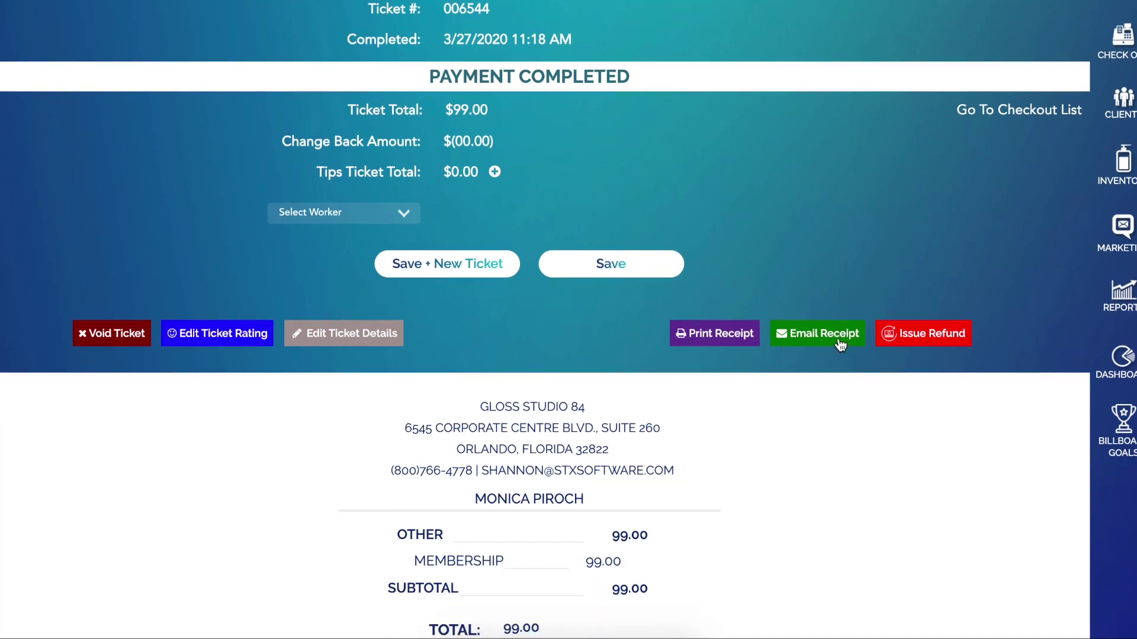
Email the ticket's receipt to the customer's email address
left_click(832, 335)
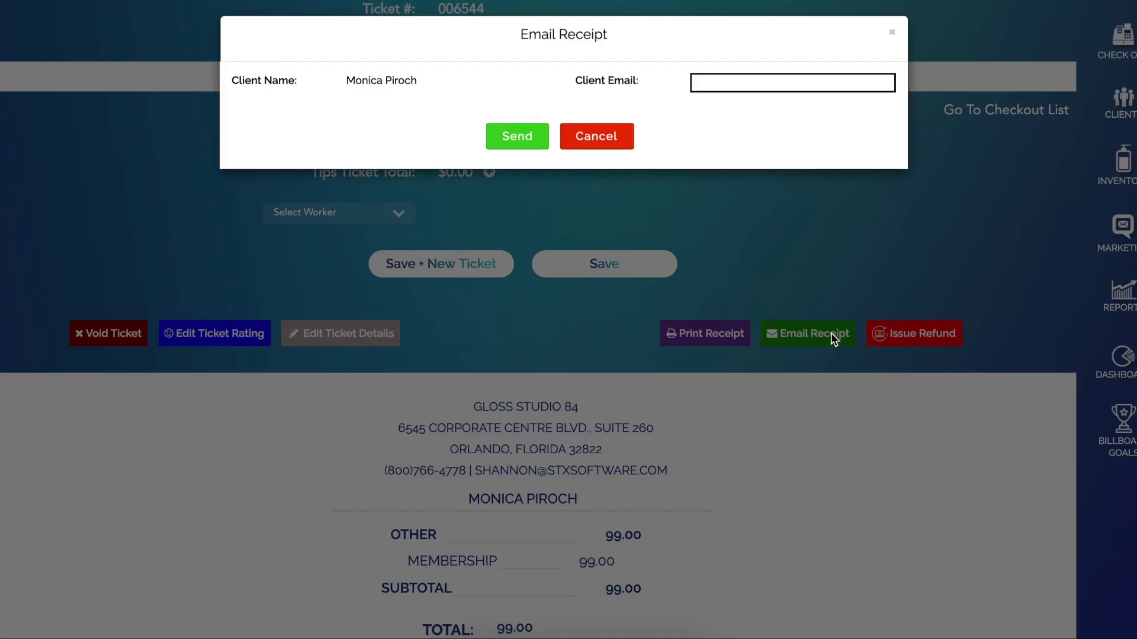
left_click(773, 81)
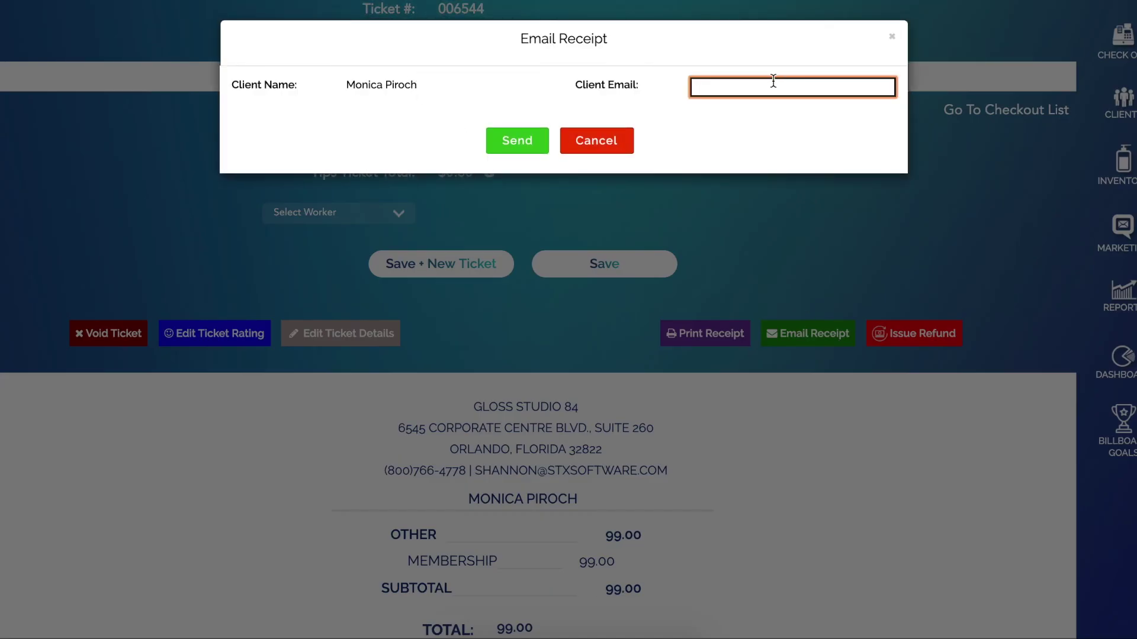
left_click(537, 147)
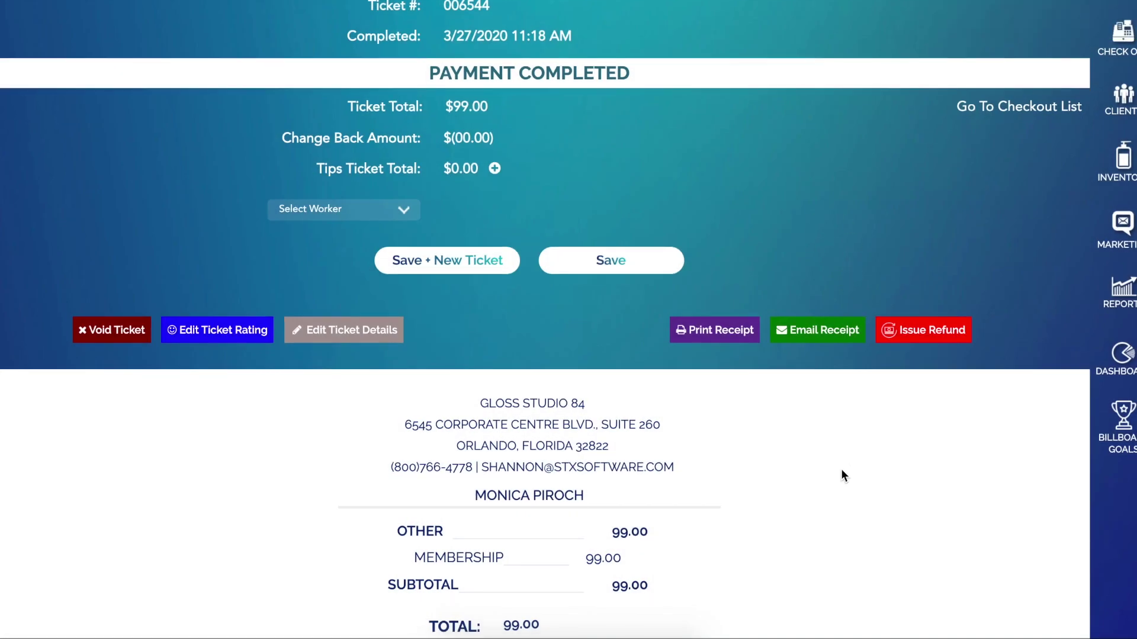
Look over the ticket page, then return to the appointment calendar
scroll(840, 471, "down", 1)
scroll(837, 483, "down", 1)
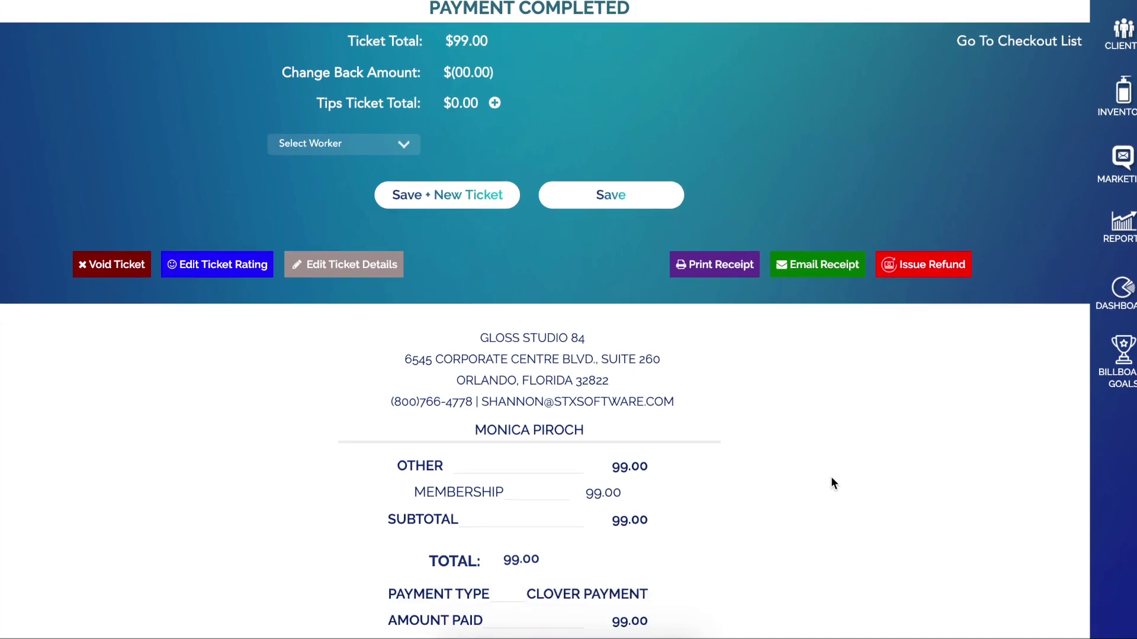
scroll(740, 421, "up", 3)
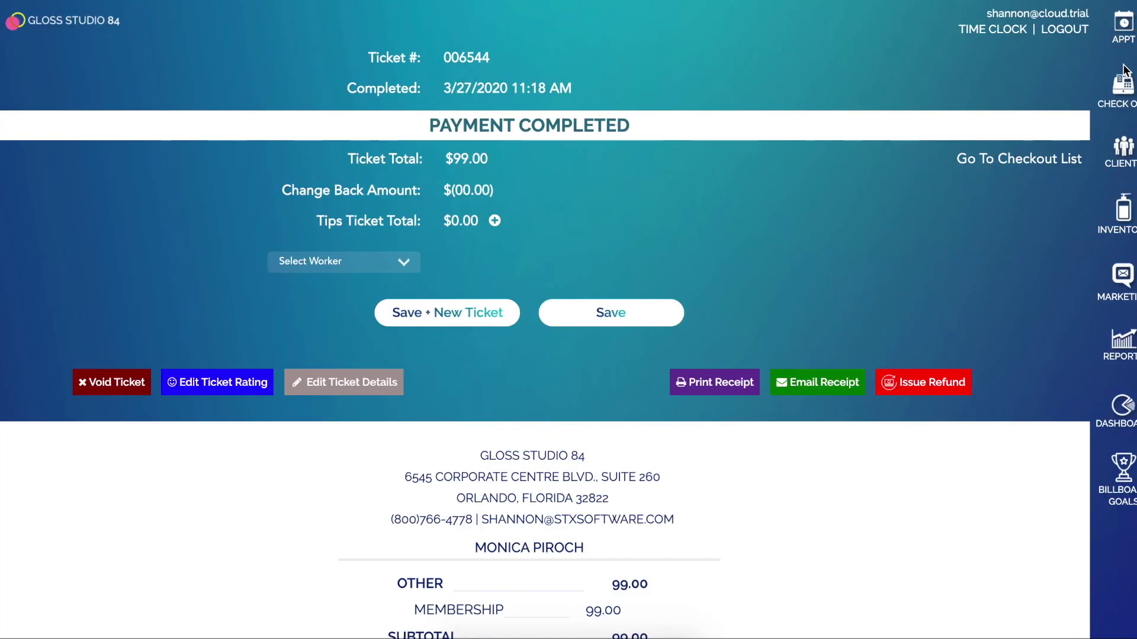
left_click(1123, 23)
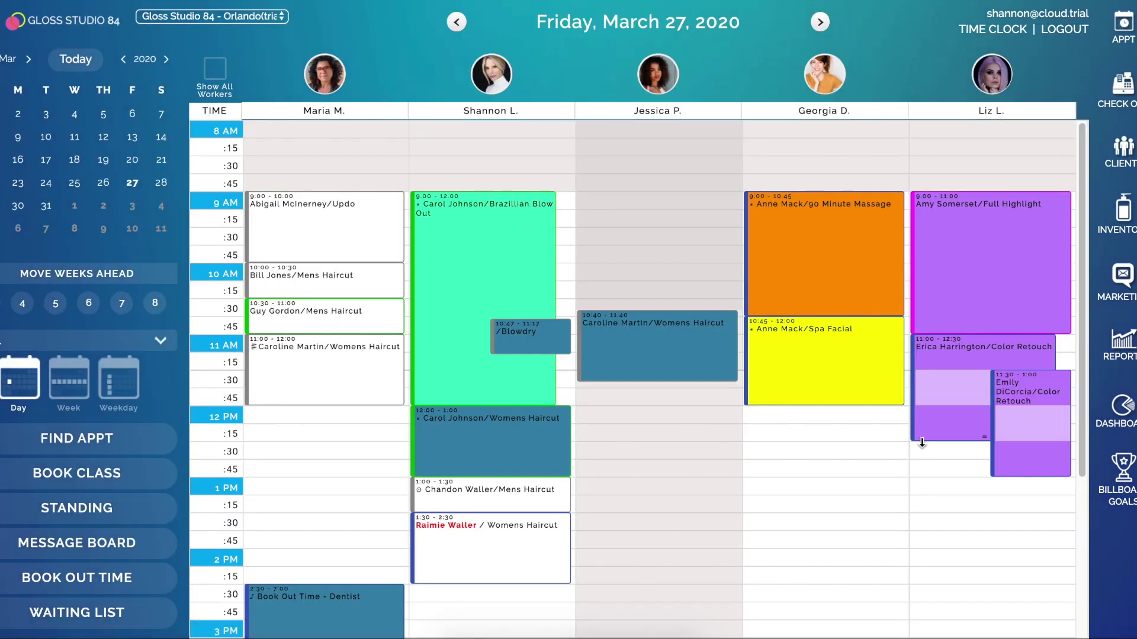
Book the new member a 12 PM Blowdry with the first stylist on March 27, 2020
left_click(781, 412)
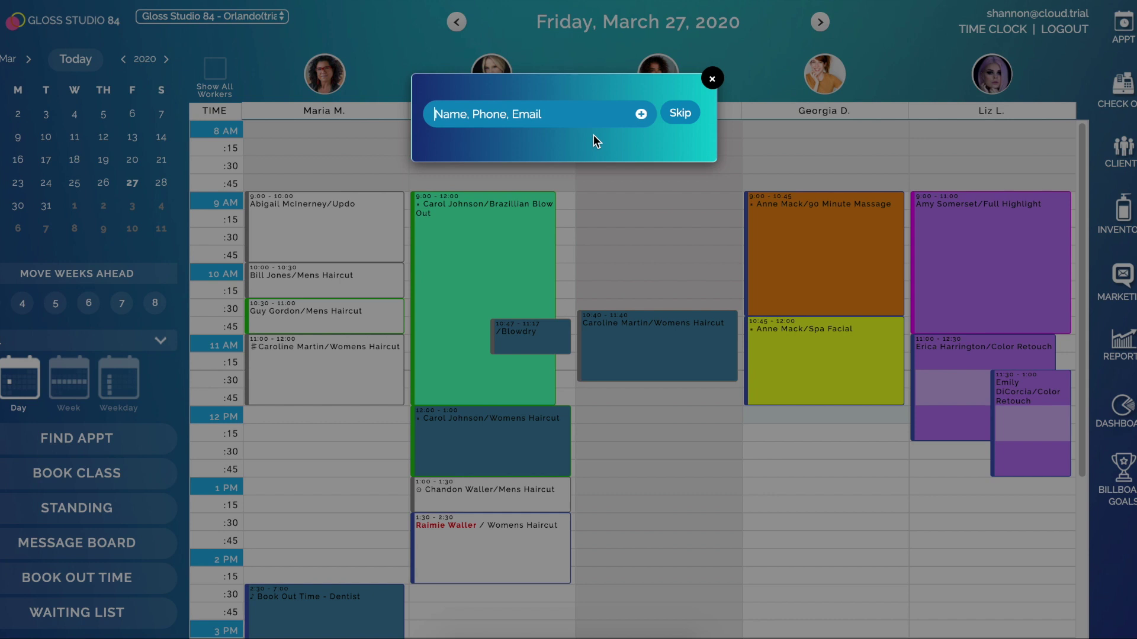
type("monica")
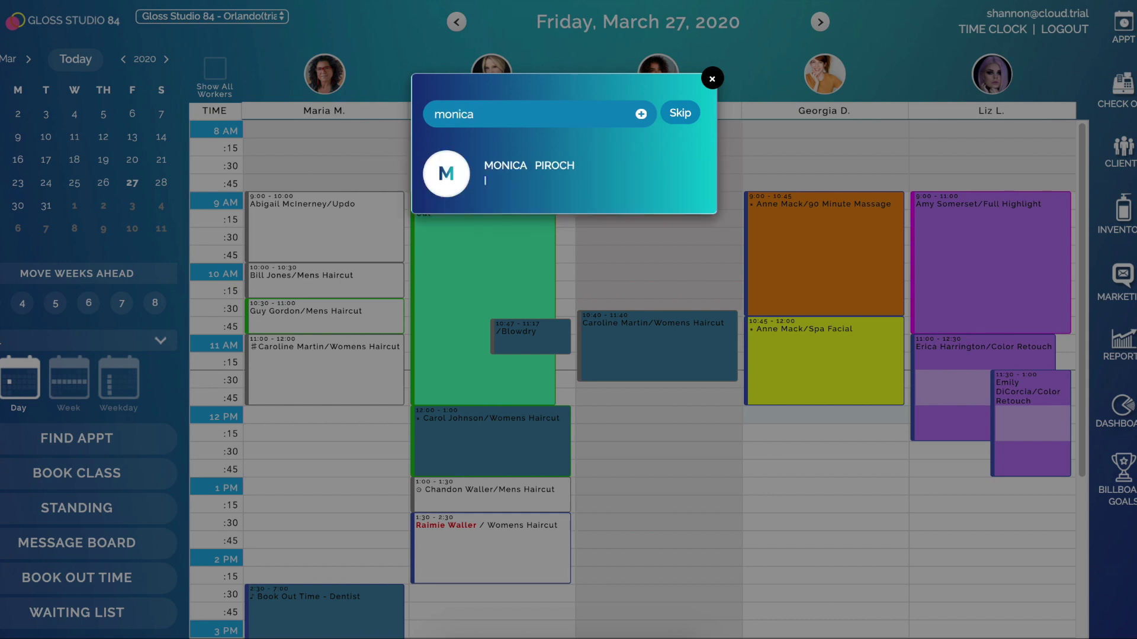
left_click(712, 78)
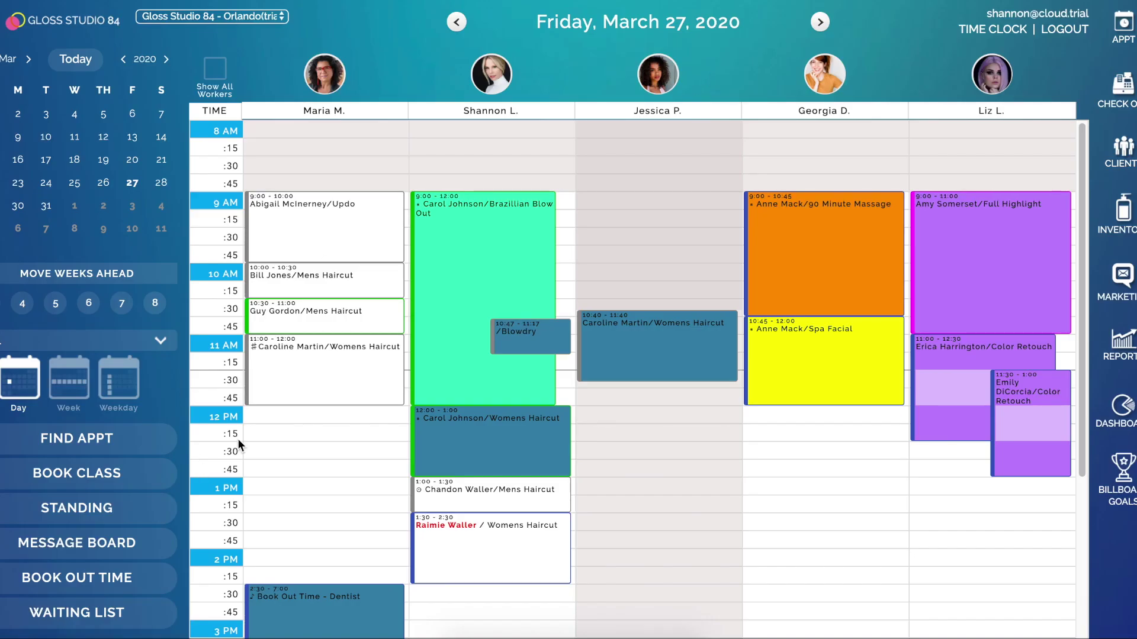
left_click(284, 415)
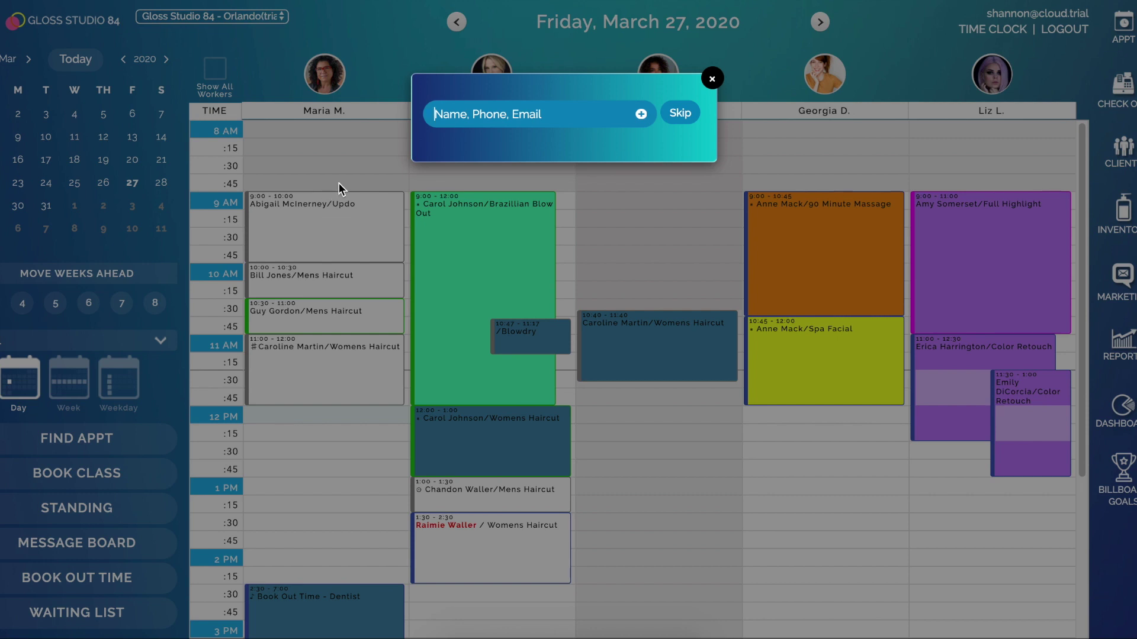
type("monica")
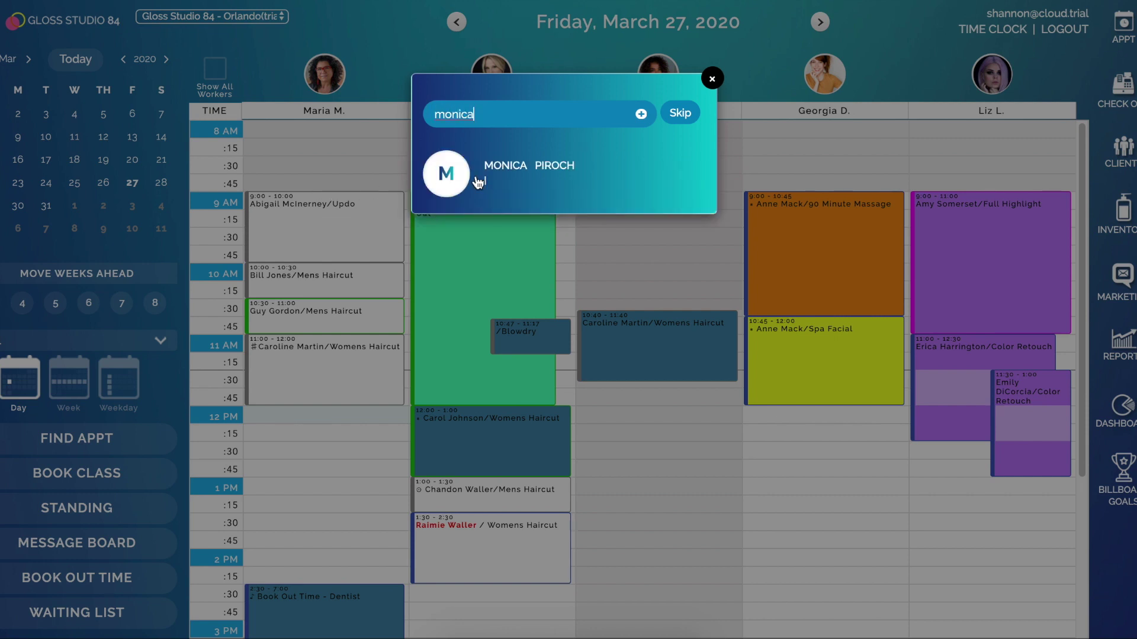
left_click(527, 184)
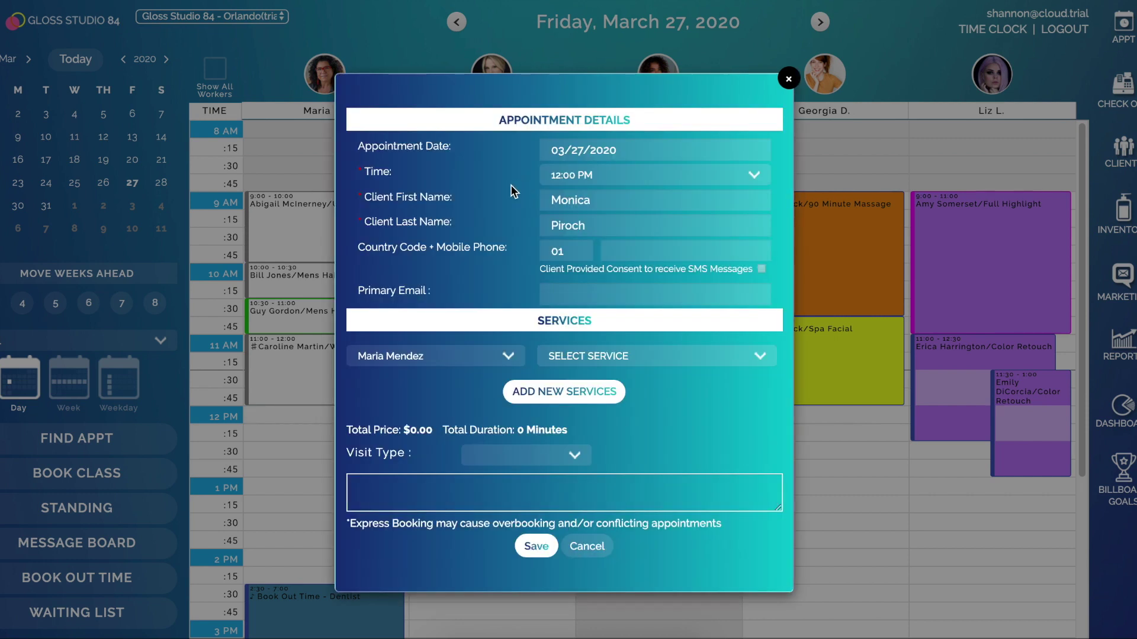
left_click(585, 357)
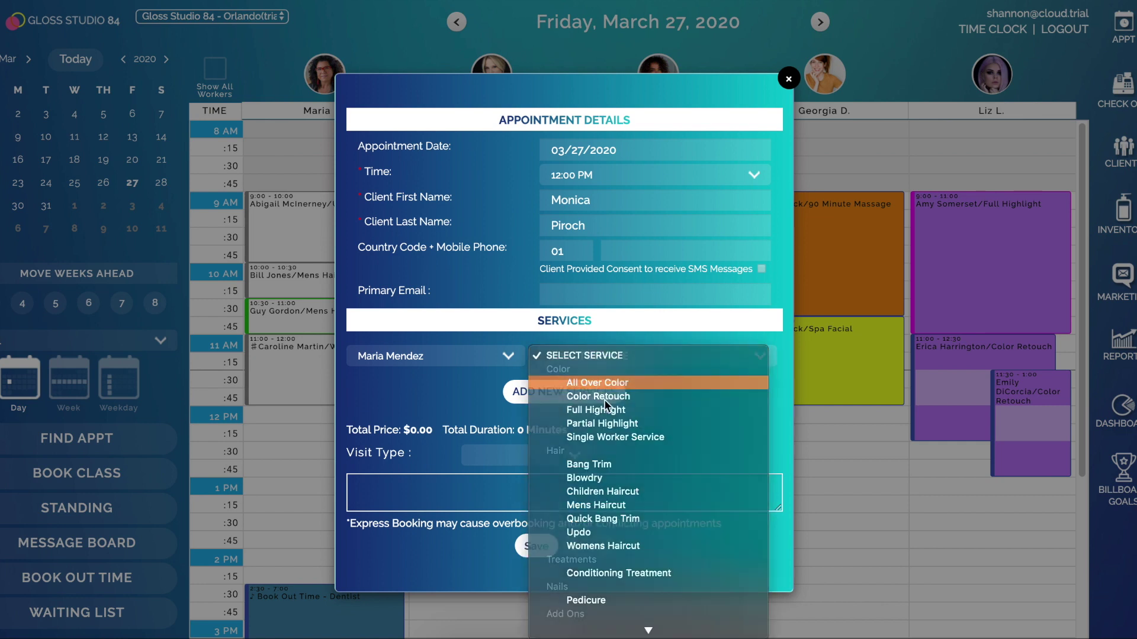
left_click(592, 477)
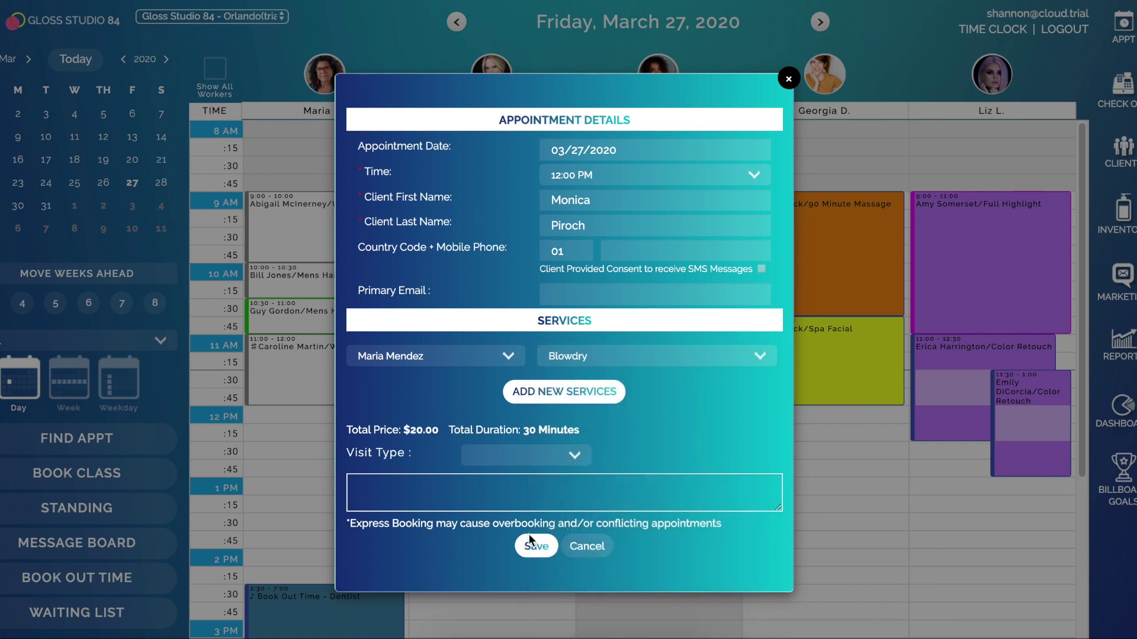
left_click(534, 547)
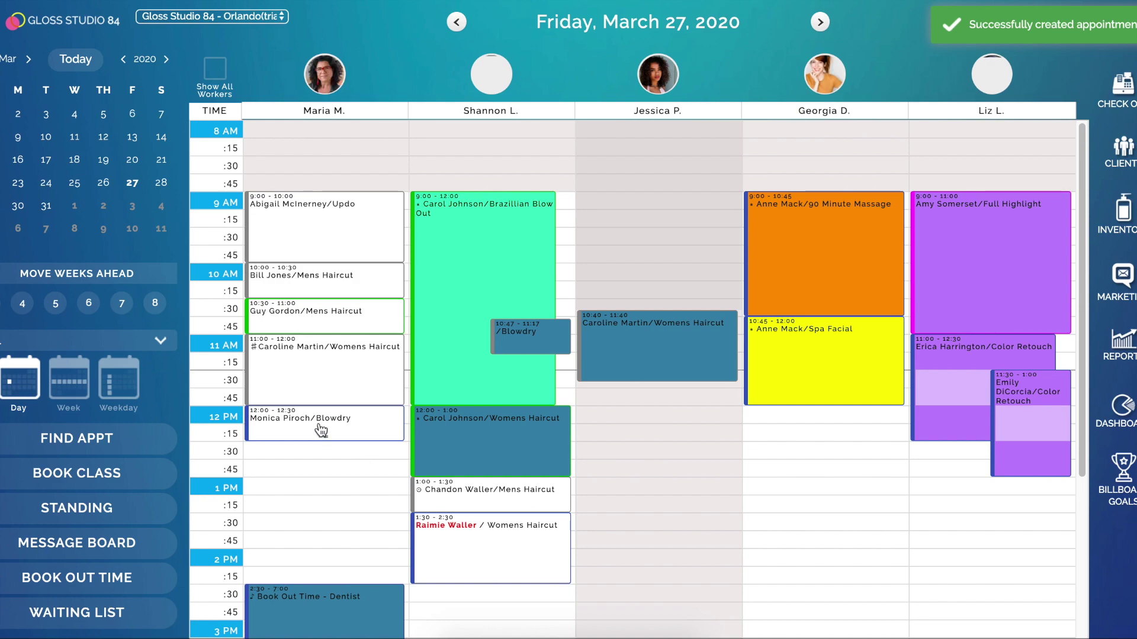
Check the member in and out, paying ticket 006545's $0.00 balance with No Sale
left_click(320, 431)
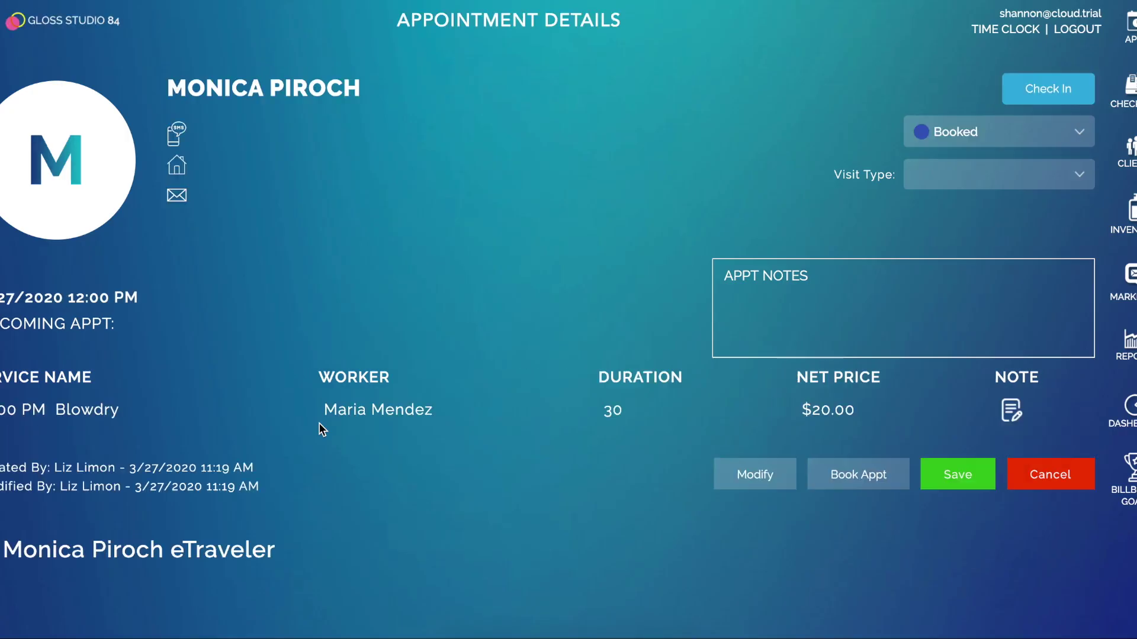
left_click(1040, 93)
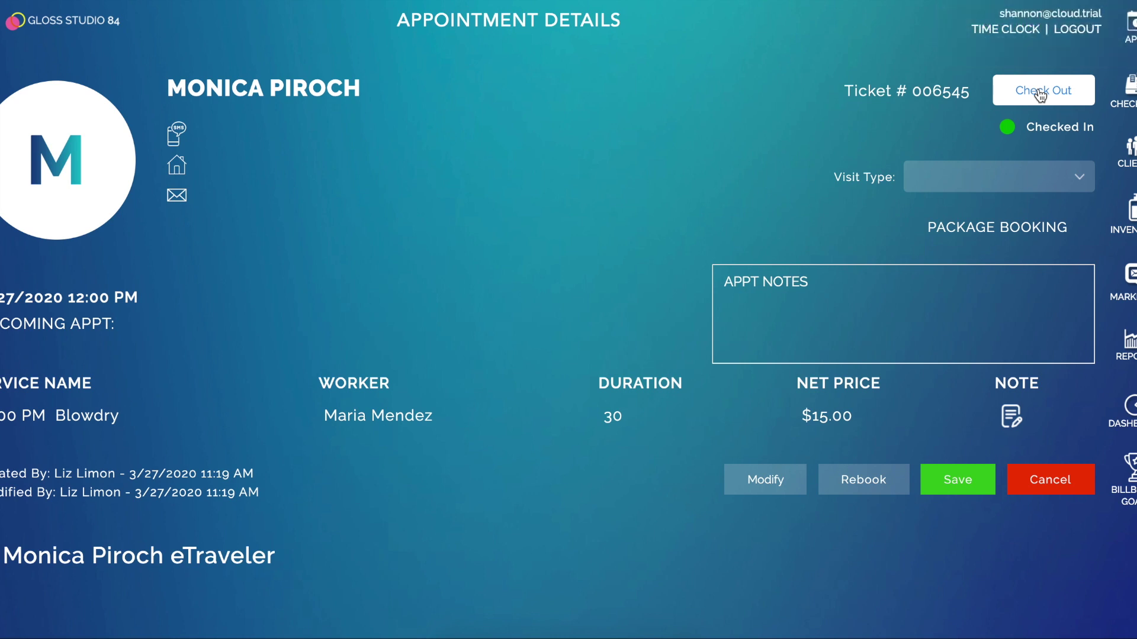
left_click(1040, 93)
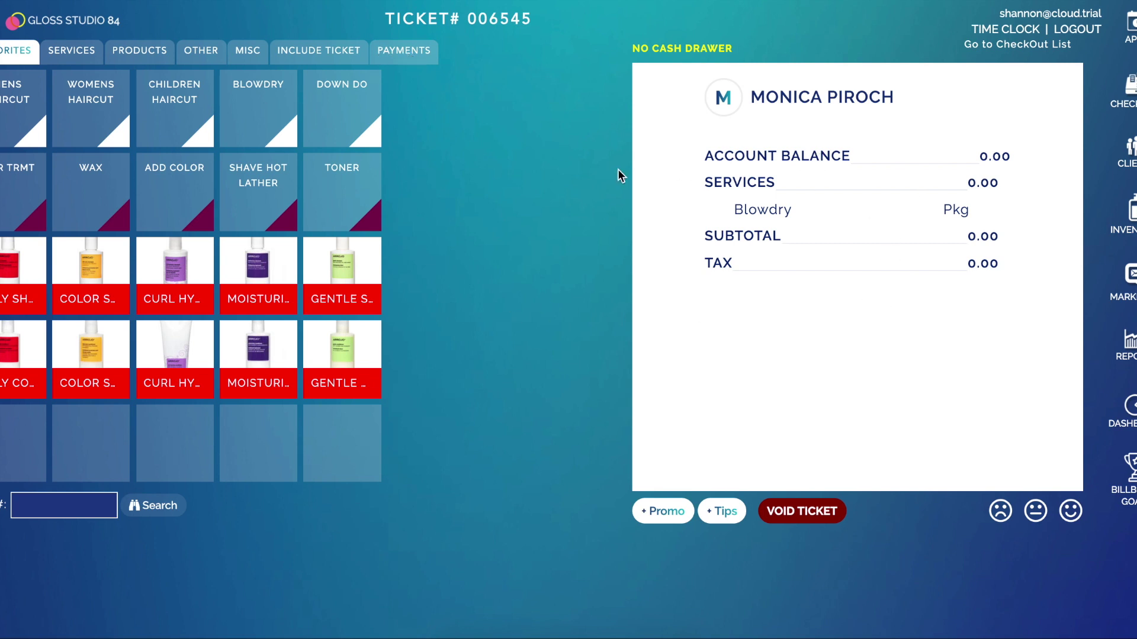
left_click(414, 63)
left_click(345, 223)
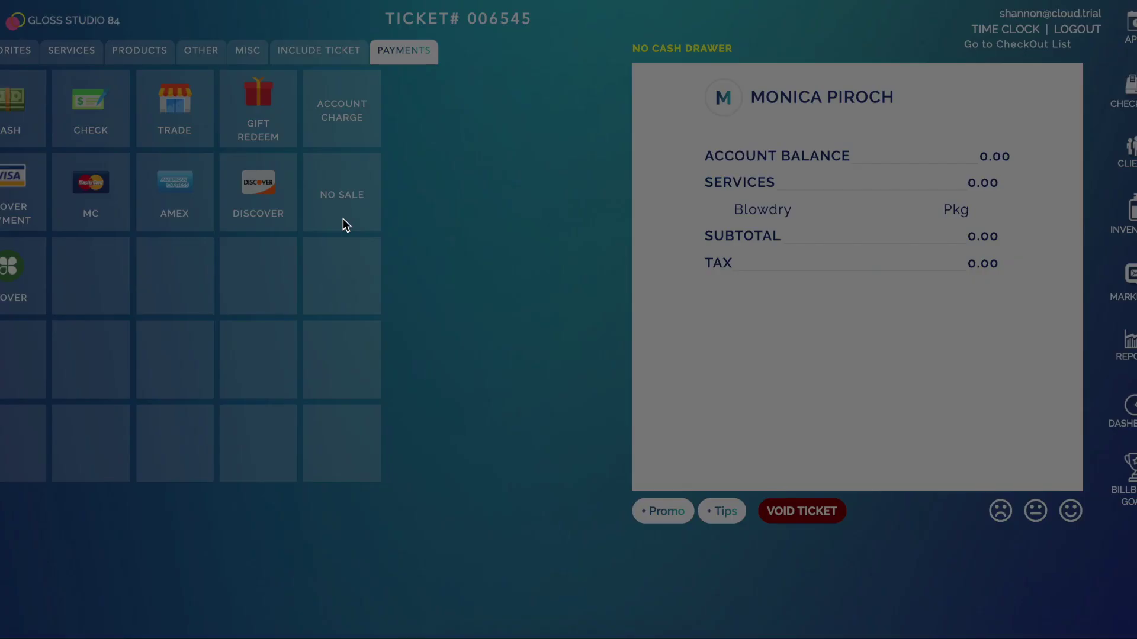
left_click(500, 247)
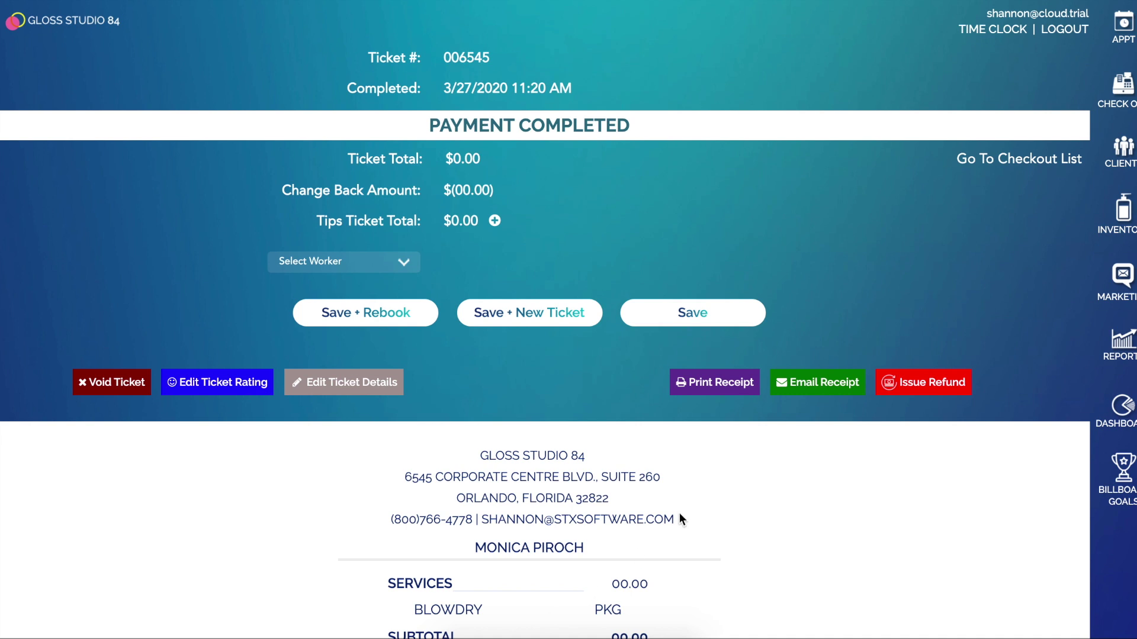
Search for the client by name and open her profile
left_click(1130, 155)
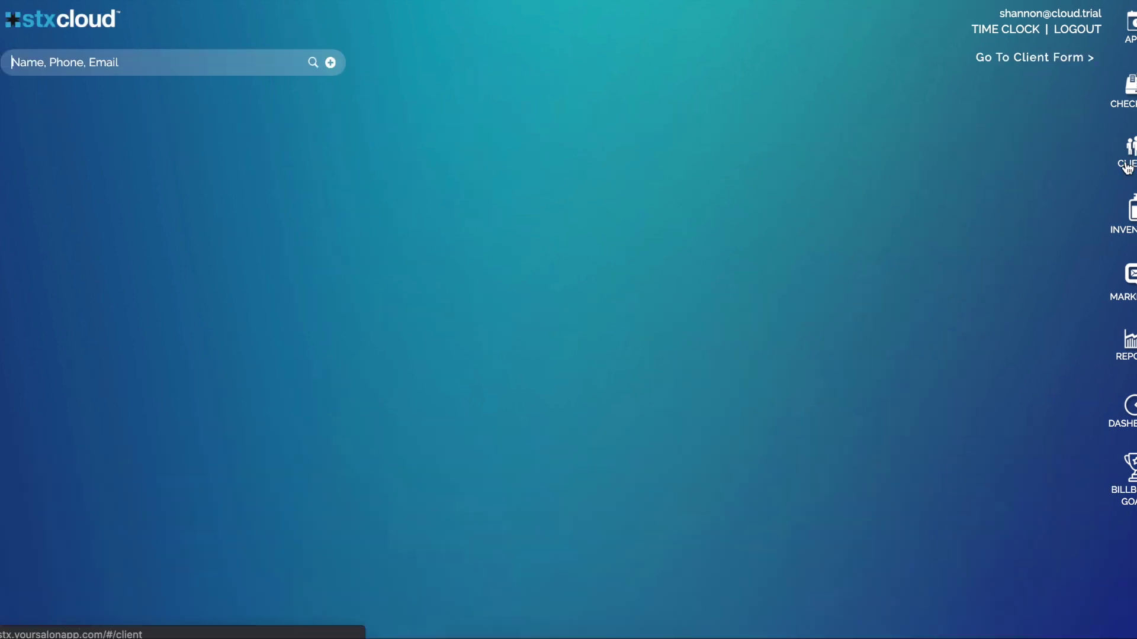
left_click(209, 54)
type("monica")
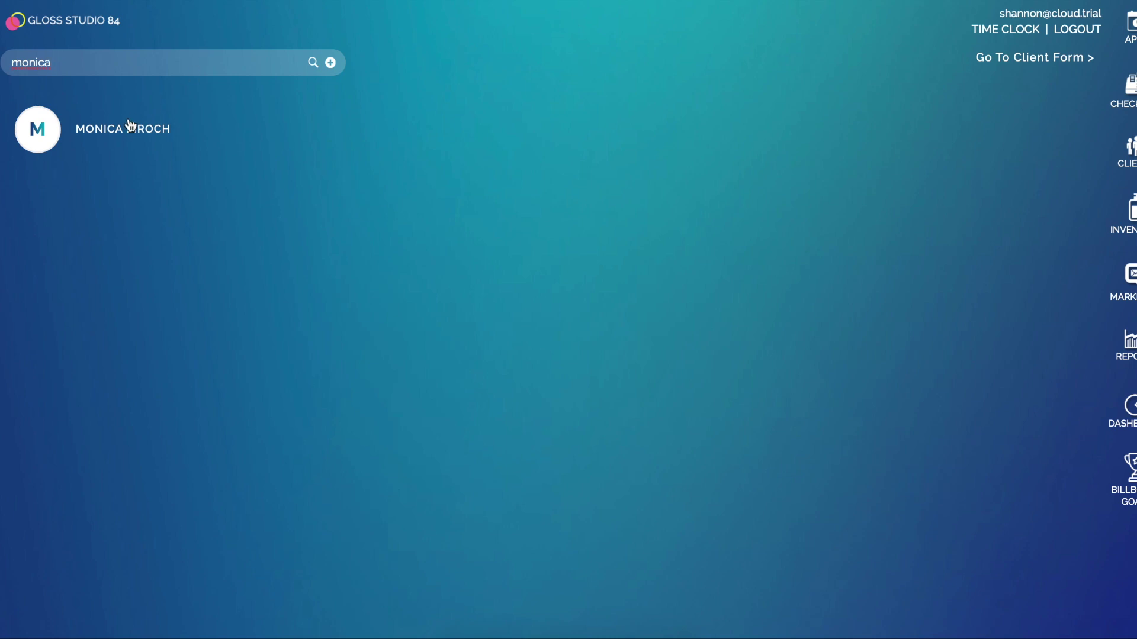
left_click(127, 129)
Review her Accounts tab: Blow Dry Membership and 4 Blow Outs with 3 of 4 remaining
left_click(691, 435)
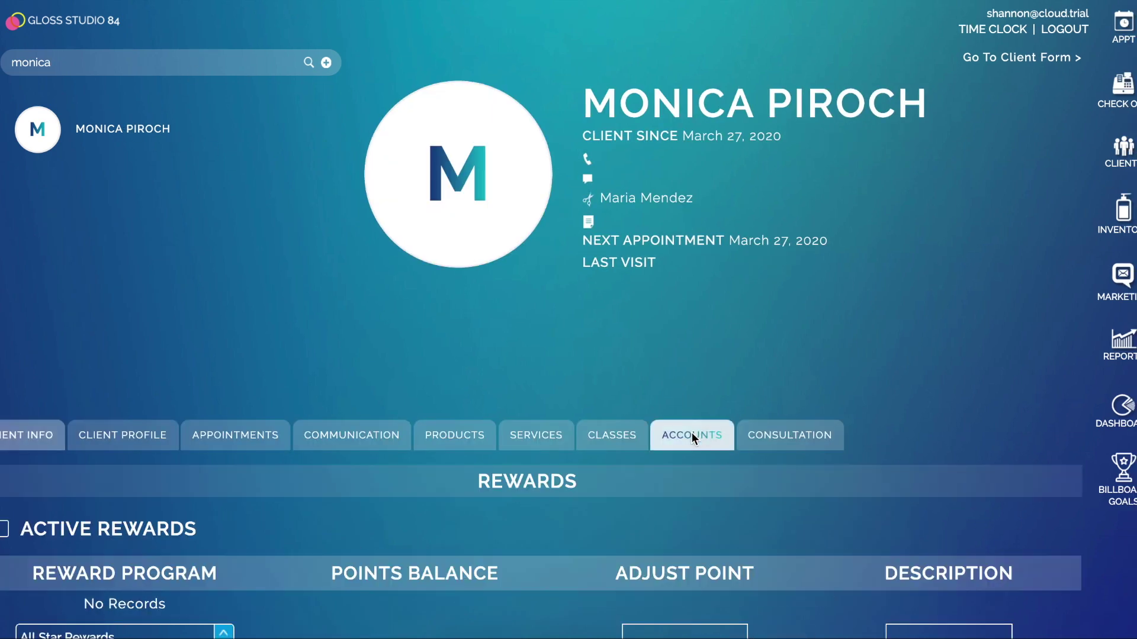
scroll(697, 424, "down", 4)
scroll(699, 413, "down", 6)
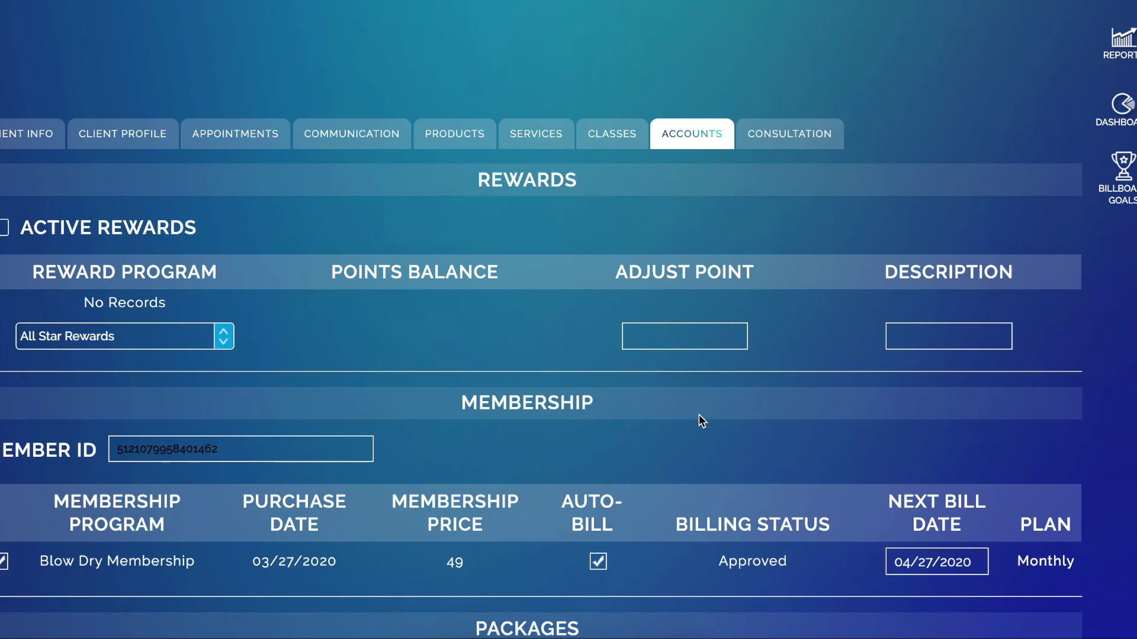
scroll(171, 331, "down", 1)
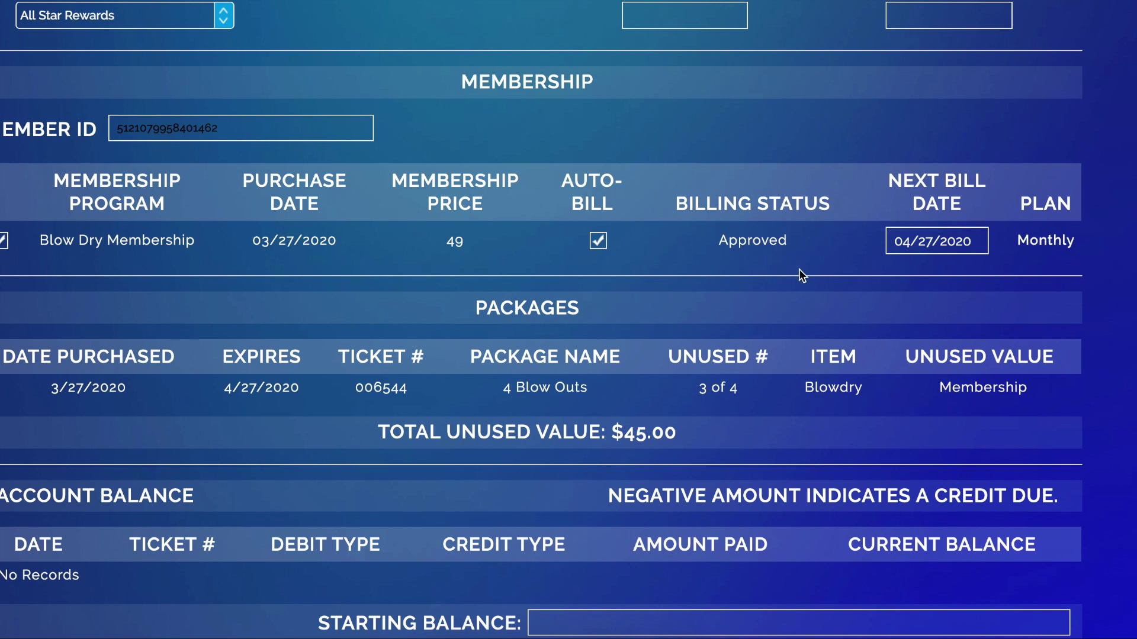
scroll(797, 275, "down", 1)
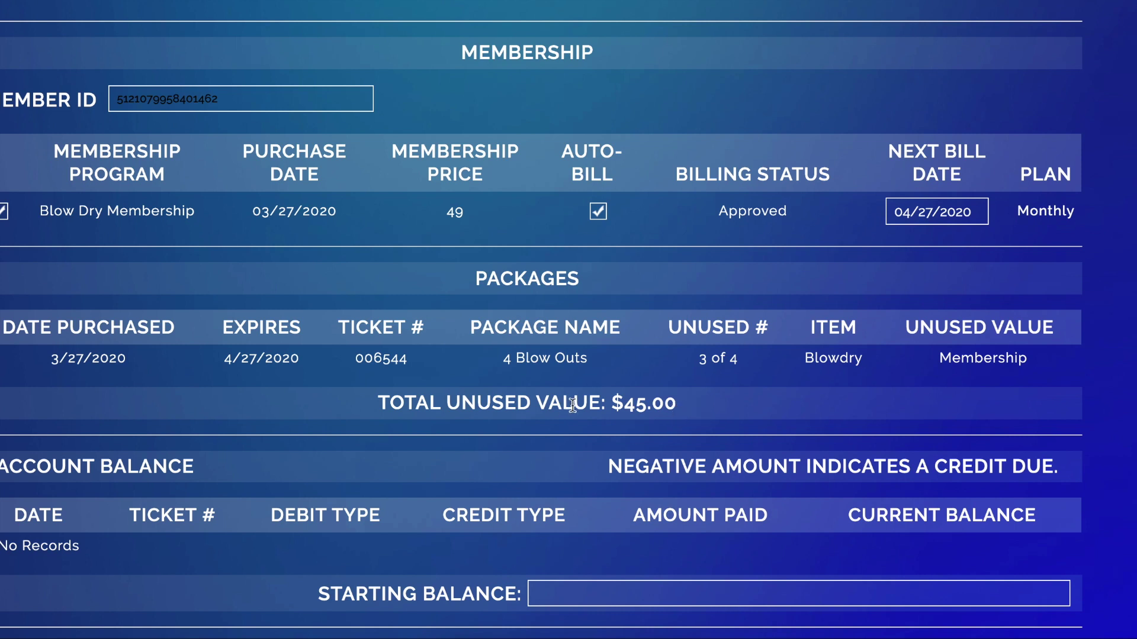
scroll(674, 402, "up", 10)
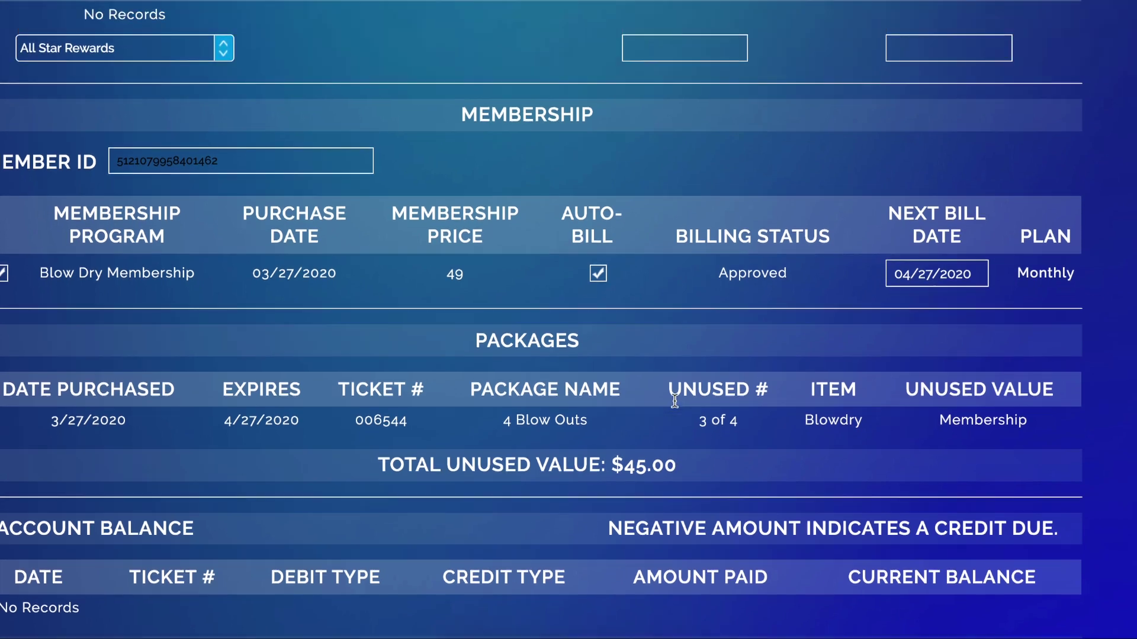
scroll(274, 236, "up", 1)
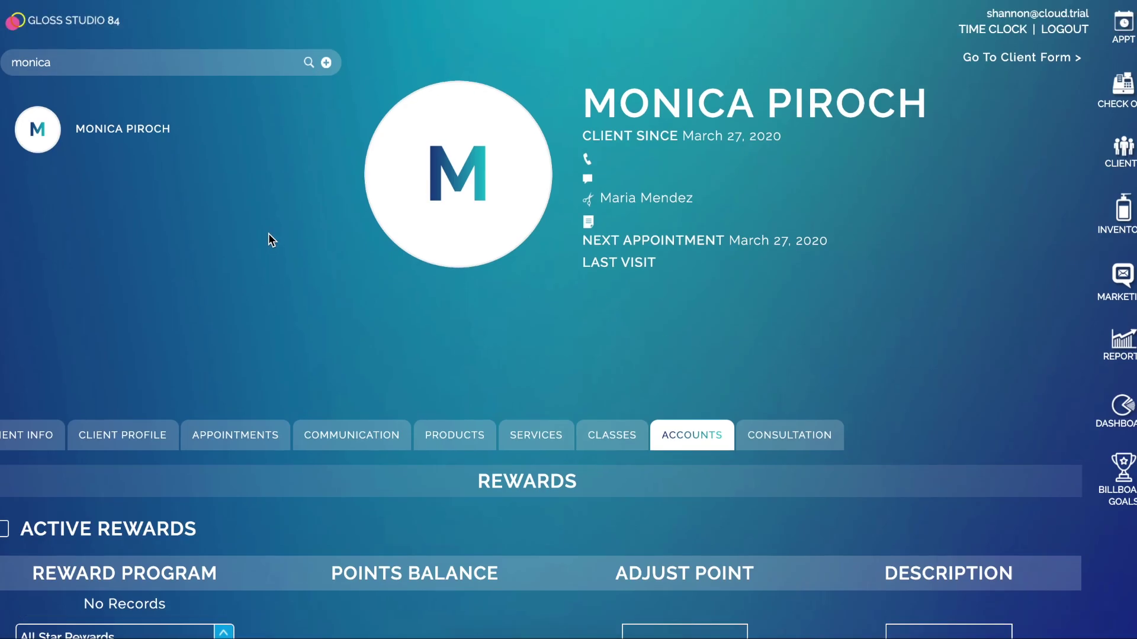
At Member Check In, look up the client by member ID and confirm their Blow Dry Membership
left_click(15, 21)
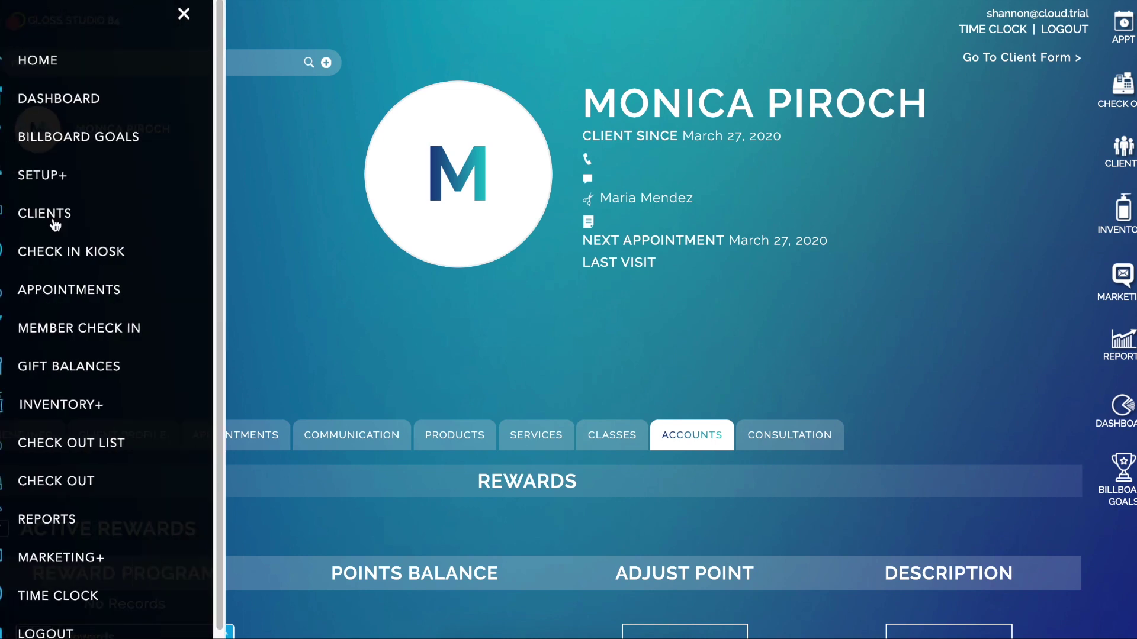
left_click(57, 331)
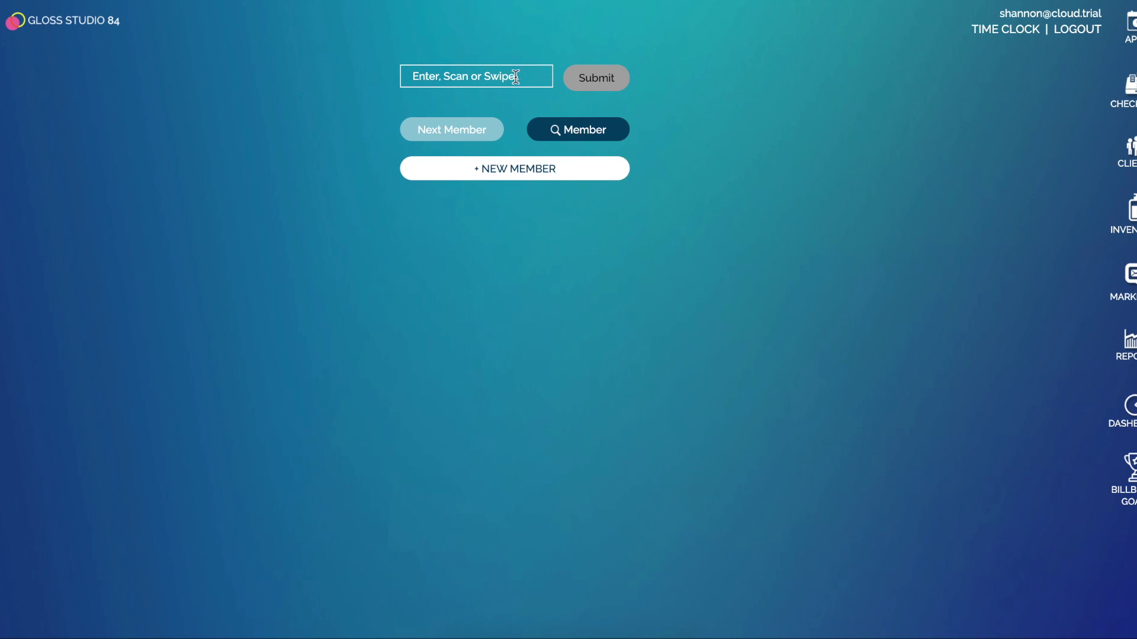
left_click(579, 83)
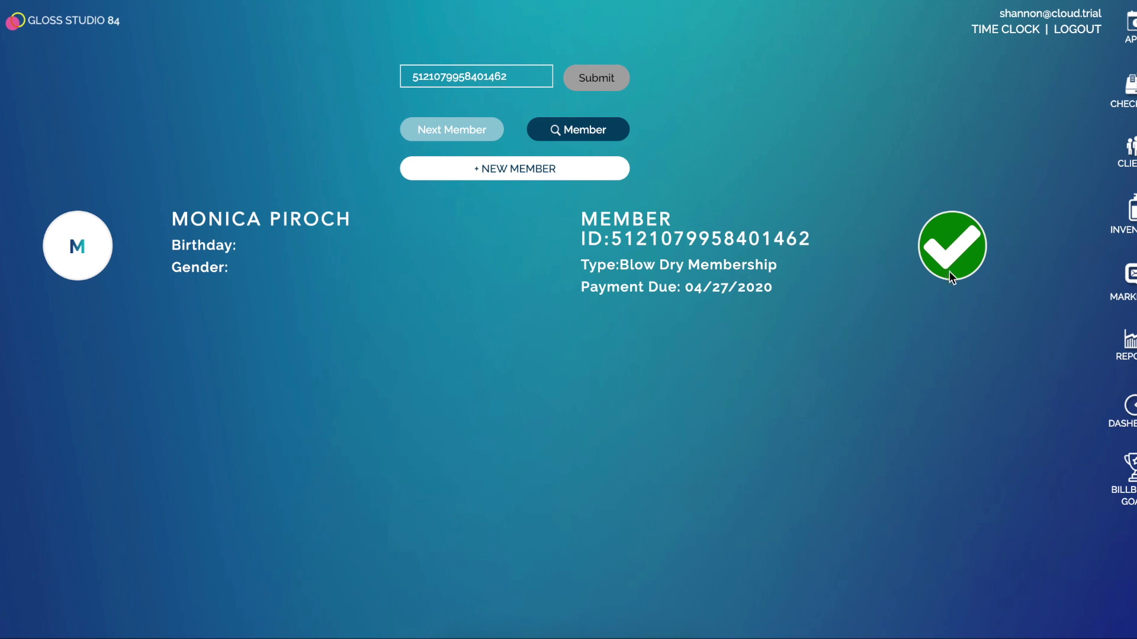
left_click(927, 233)
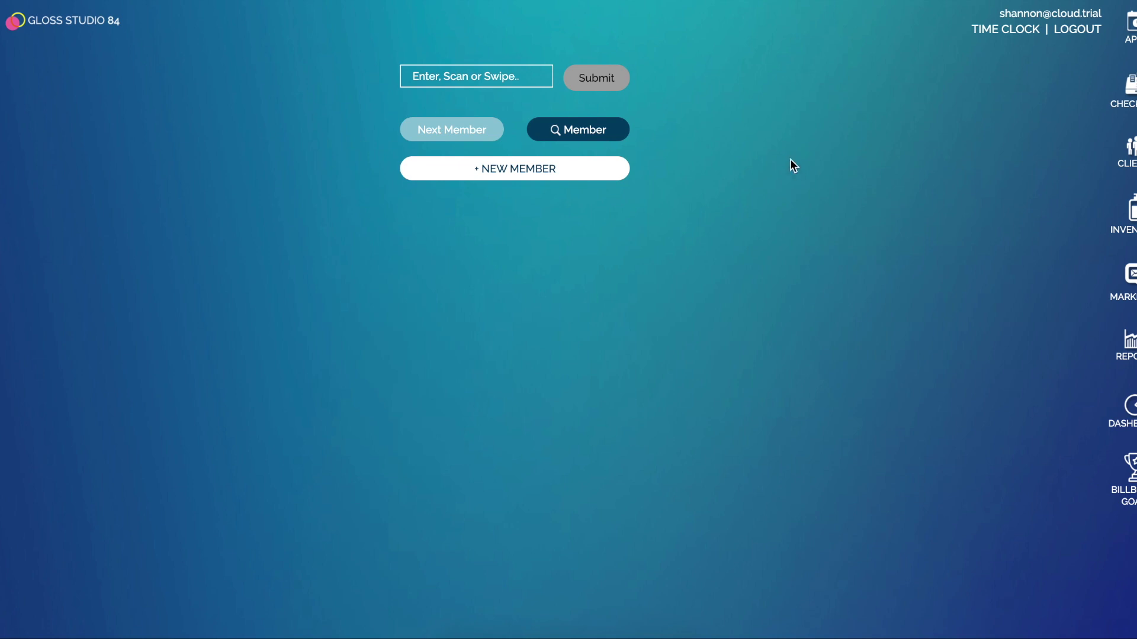